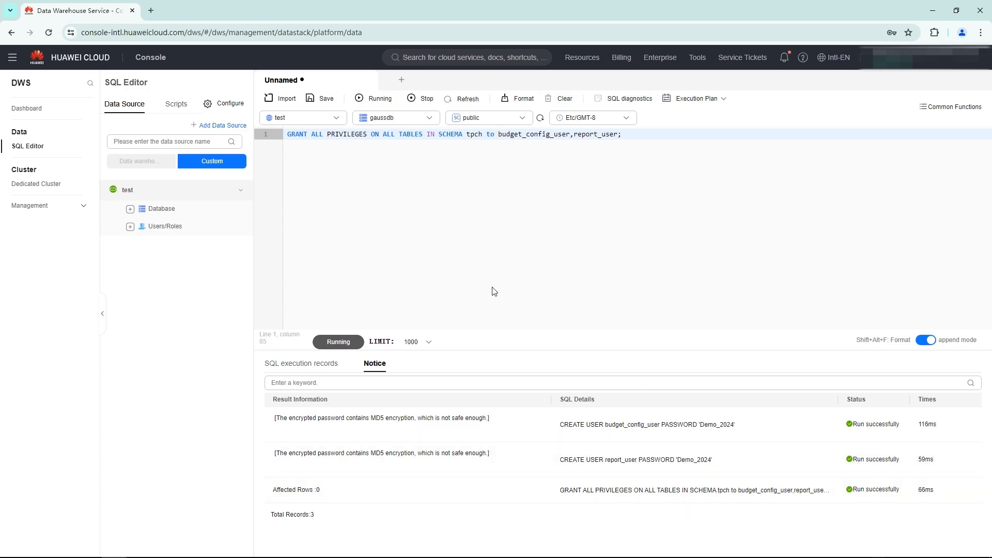
# - Query PG_TOTAL_USER_RESOURCE_INFO for budget_config_user and report_user in place of the current statement and examine the resource columns
pyautogui.hotkey('ctrl', 'a')
pyautogui.press('BackSpace')
pyautogui.write("SELECT * FROM PG_TOTAL_USER_RESOURCE_INFO where username in ('budget_config_user' , 'report_user');")
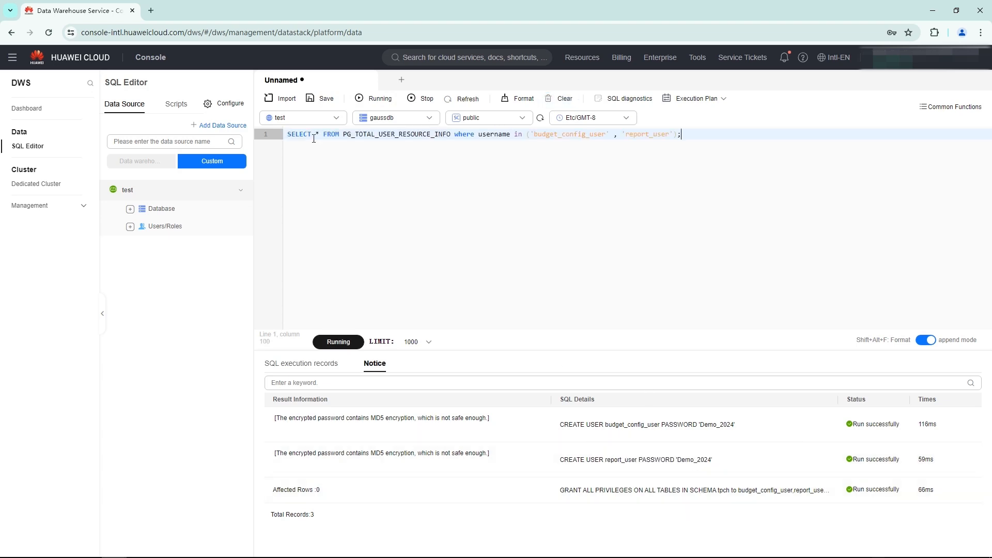
pyautogui.click(340, 344)
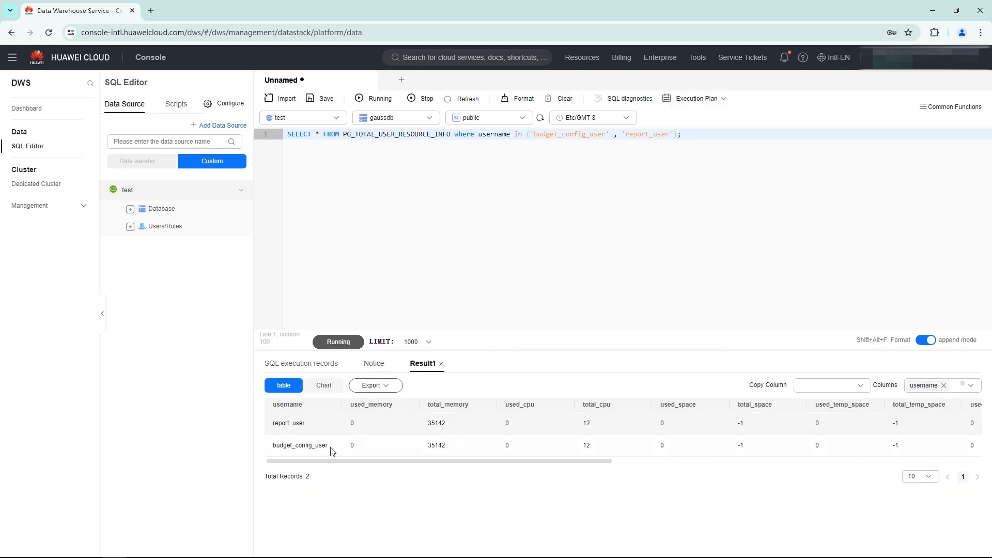
pyautogui.moveTo(332, 466); pyautogui.dragTo(570, 493)
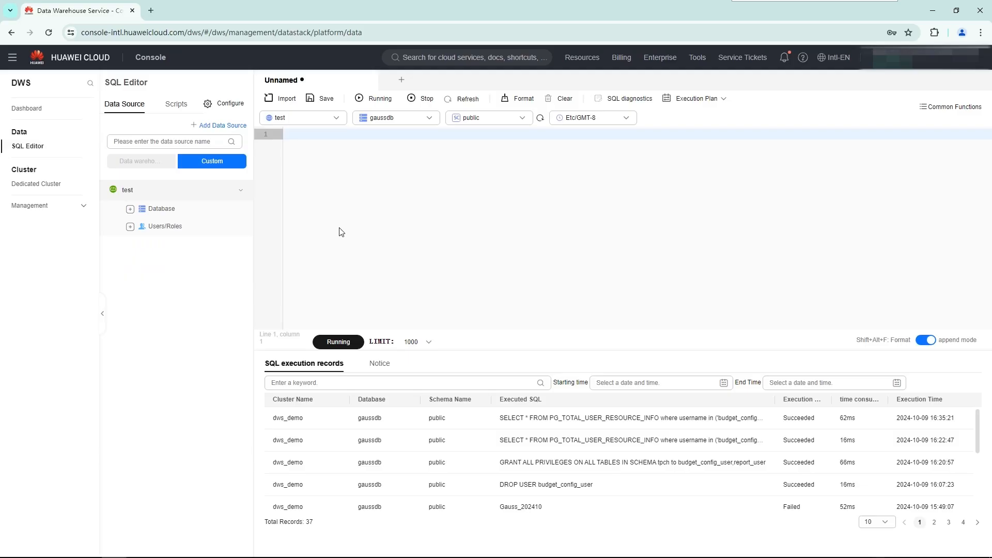
# - Open the resource management settings of the dedicated cluster dws_demo
pyautogui.click(38, 184)
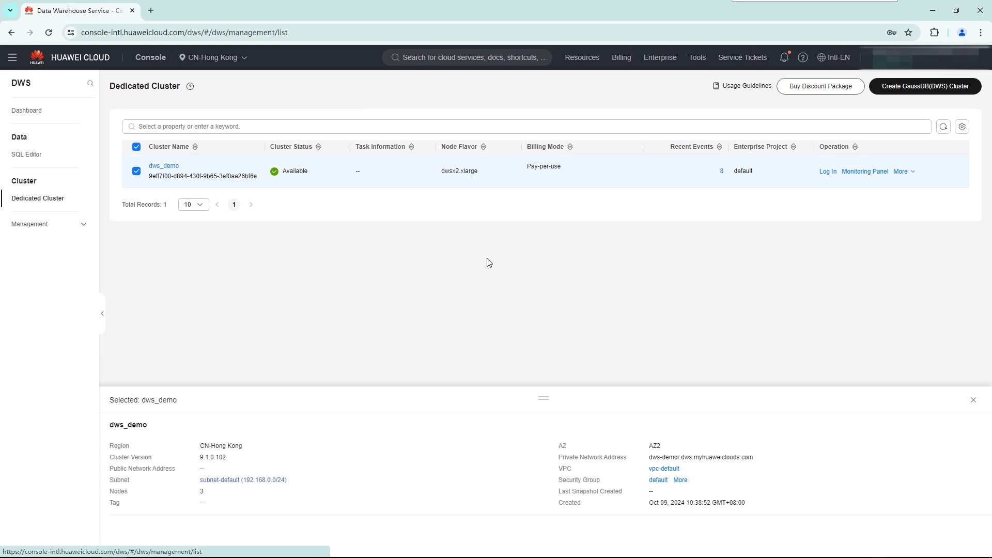
pyautogui.click(164, 167)
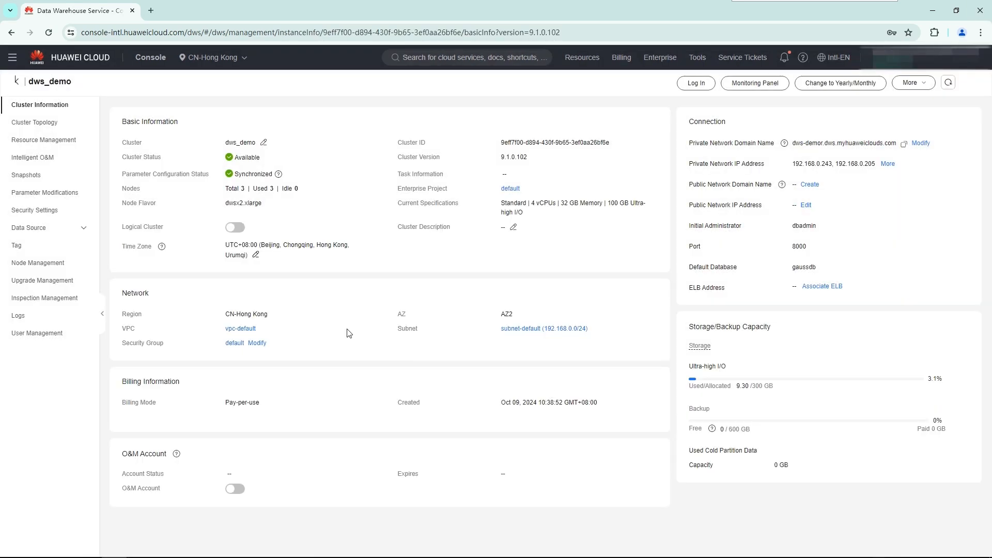
pyautogui.click(50, 138)
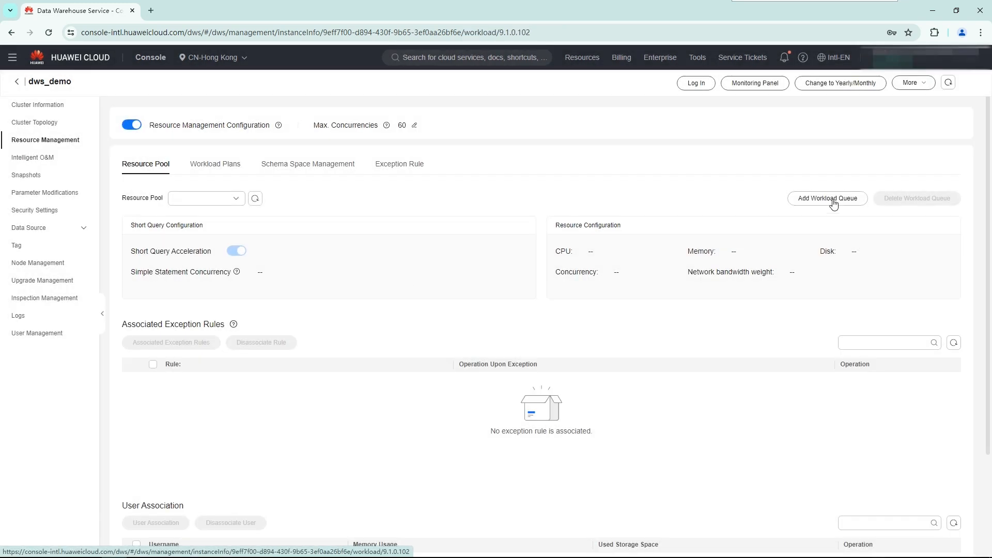
# - Add a workload queue named pool_1 with a 20% shared CPU quota, 20% memory and 102400 MB of storage
pyautogui.click(832, 199)
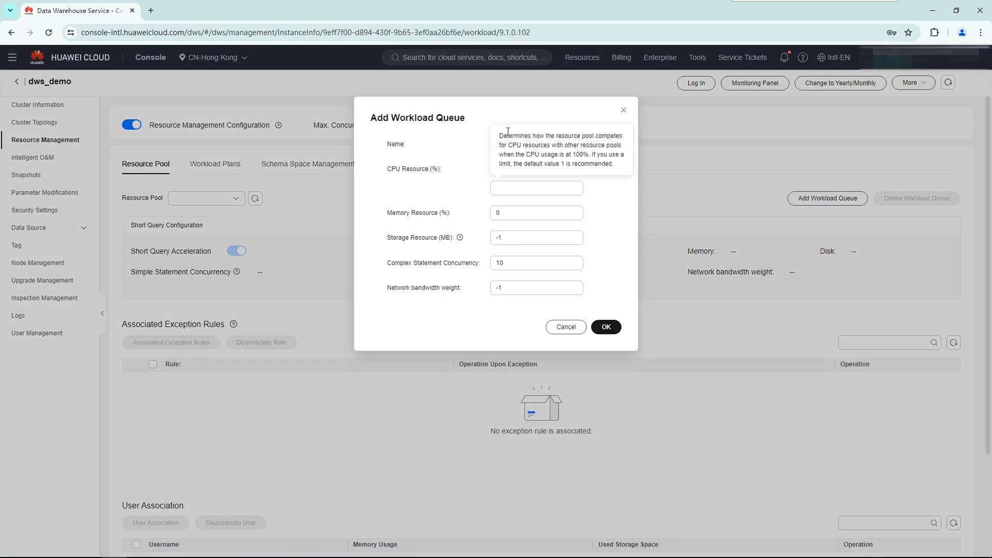
pyautogui.click(509, 144)
pyautogui.write('pool_')
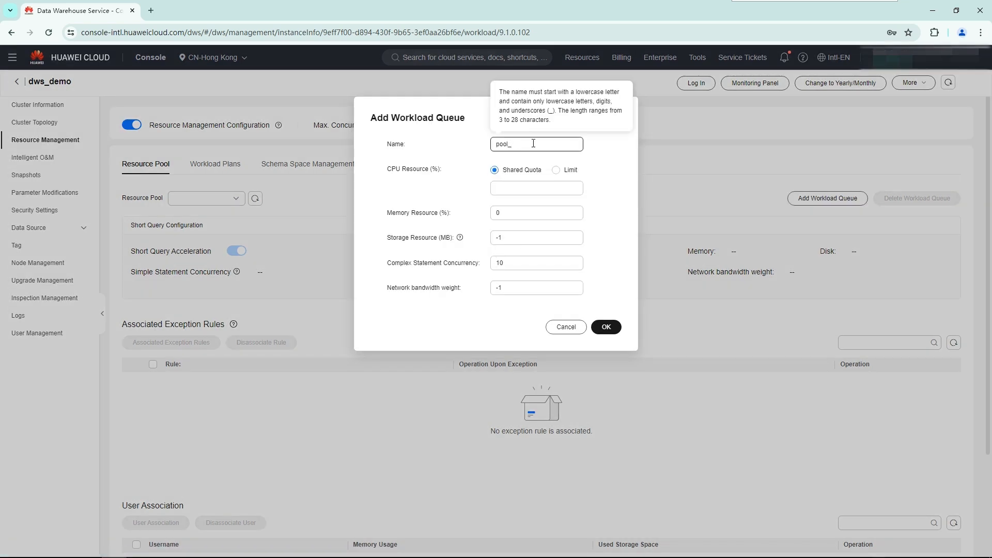
pyautogui.write('1')
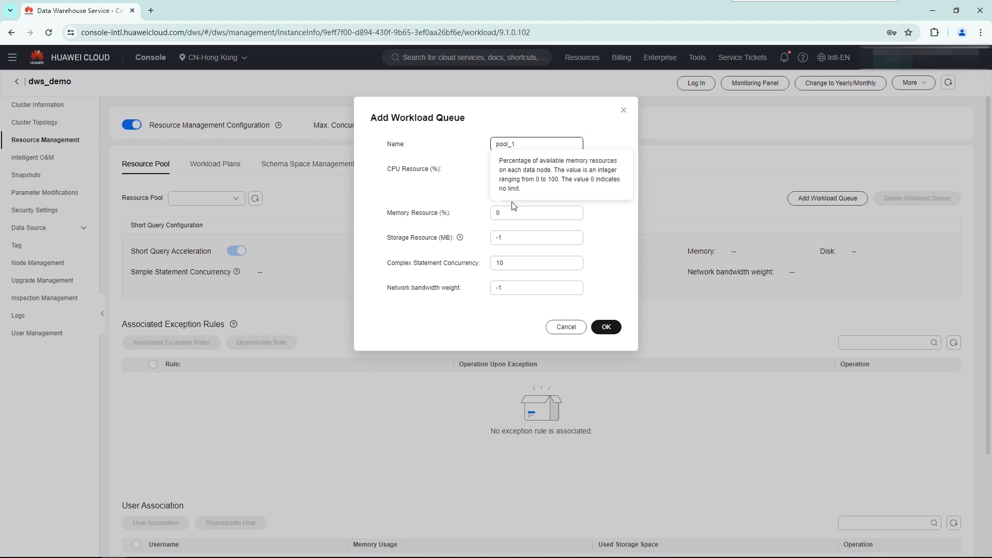
pyautogui.click(500, 190)
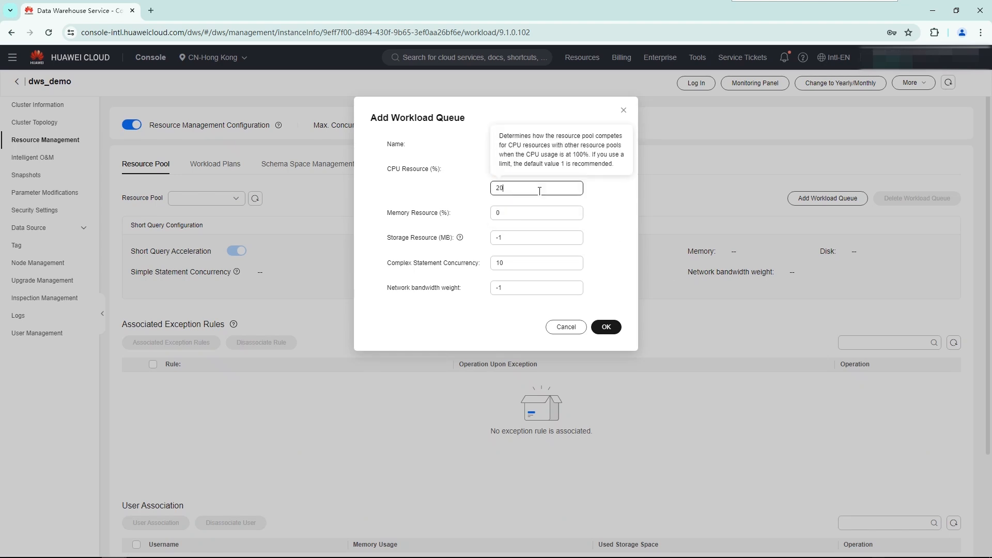
pyautogui.moveTo(507, 213); pyautogui.dragTo(478, 243)
pyautogui.write('102400')
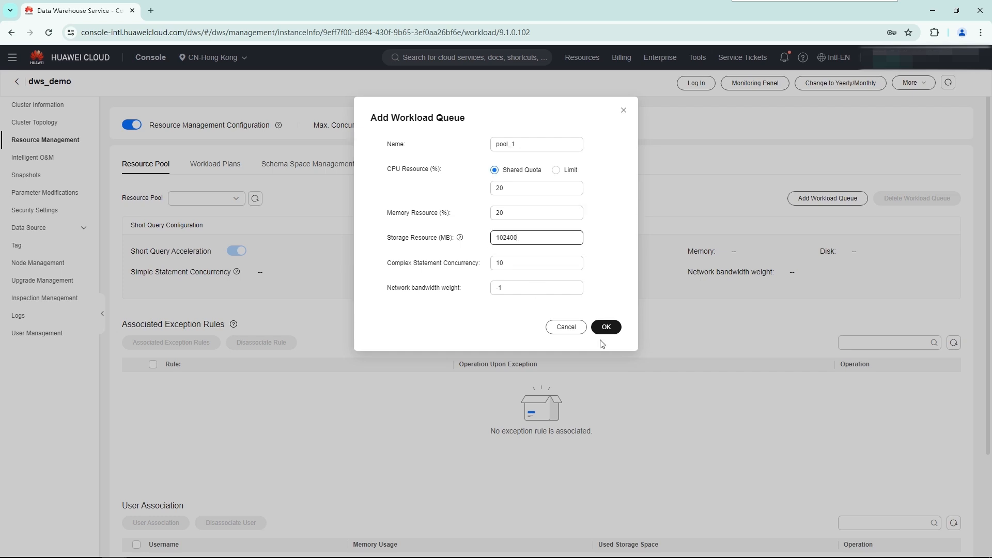
pyautogui.click(606, 326)
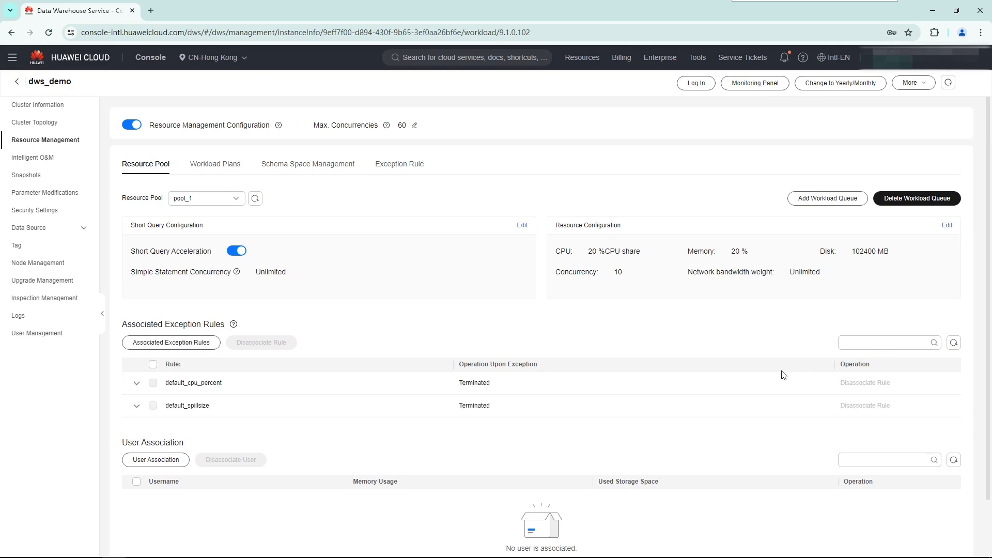
# - Add workload queue pool_2 with a 60% shared CPU quota, 60% memory, 204800 MB of storage and a complex statement concurrency of 20
pyautogui.click(828, 200)
pyautogui.click(503, 147)
pyautogui.write('pool')
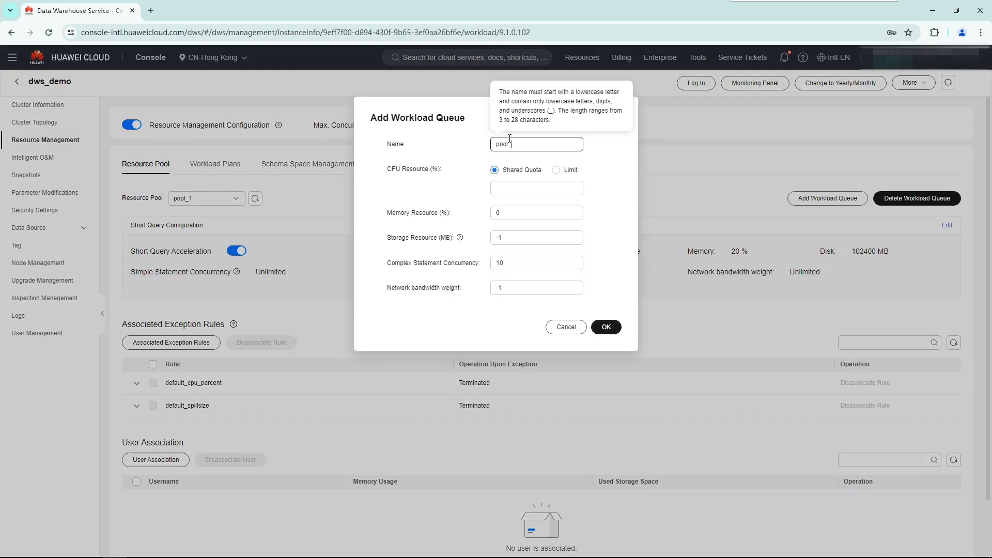
pyautogui.click(515, 192)
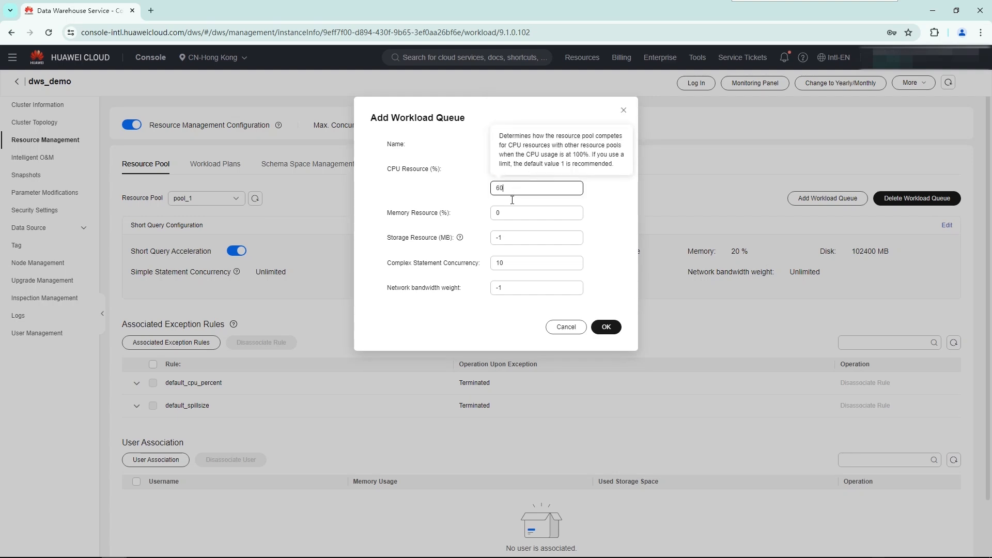
pyautogui.click(507, 214)
pyautogui.moveTo(506, 214); pyautogui.dragTo(477, 239)
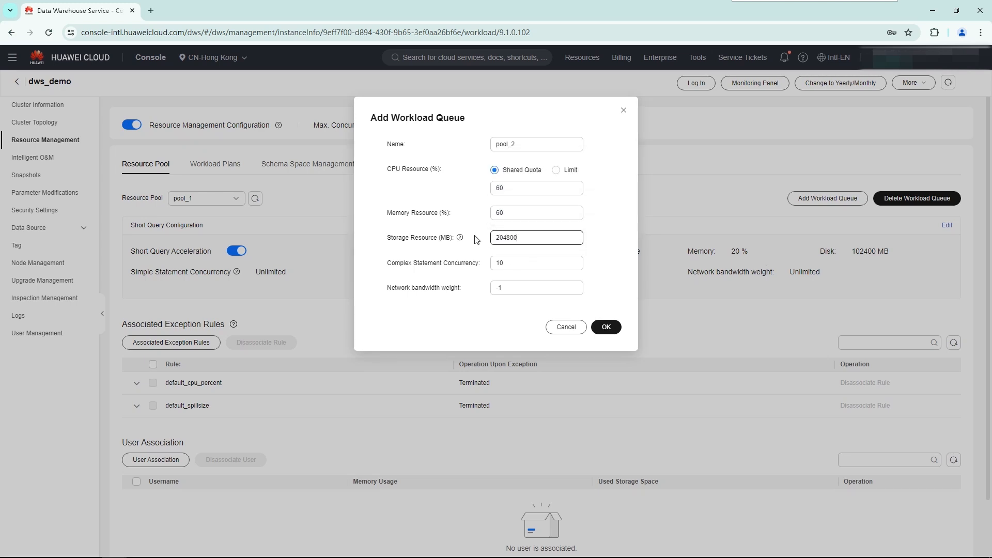
pyautogui.moveTo(504, 263); pyautogui.dragTo(477, 264)
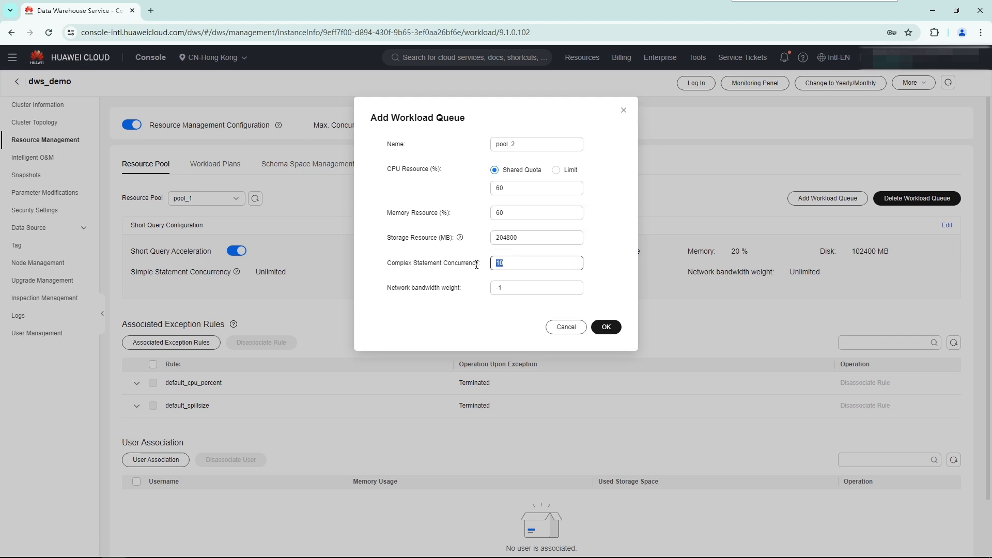
pyautogui.write('2')
pyautogui.click(606, 326)
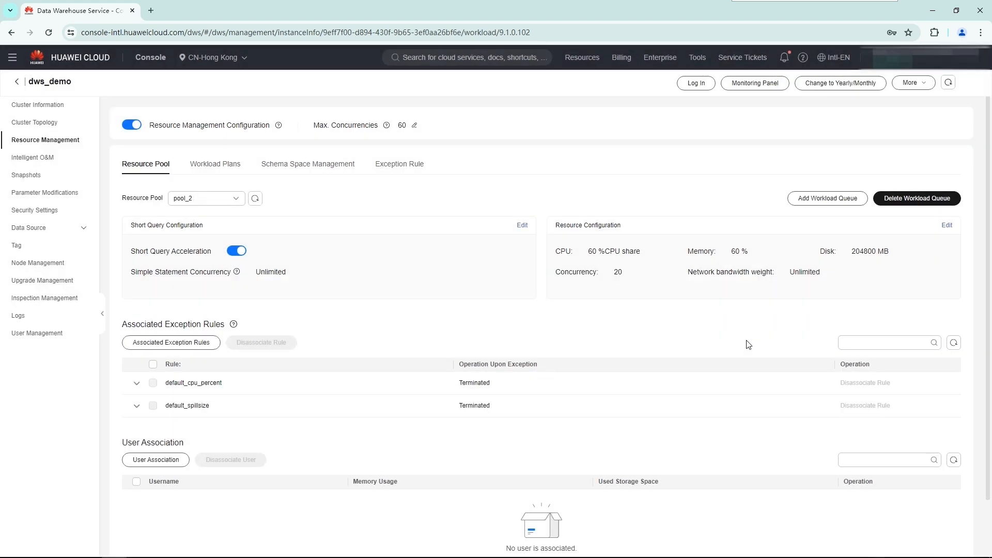
# - Start a new exception rule named rule1 with Terminated as the operation upon exception
pyautogui.click(400, 166)
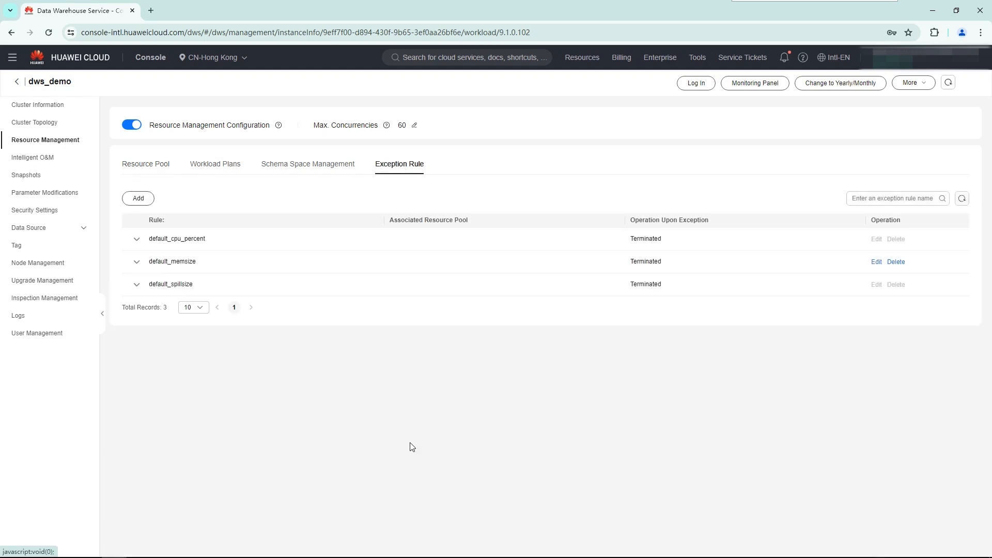
pyautogui.click(139, 198)
pyautogui.click(427, 147)
pyautogui.write('rule1')
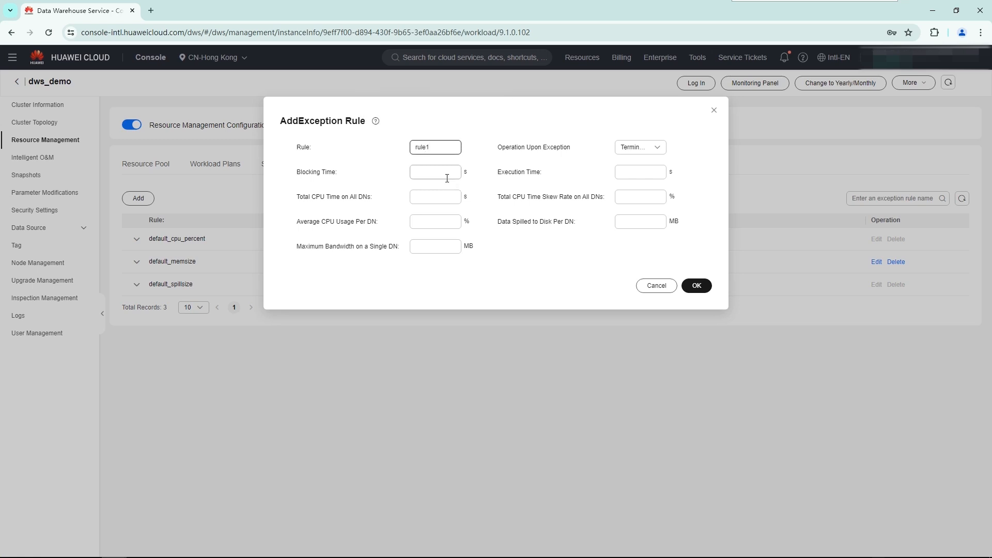
pyautogui.click(639, 152)
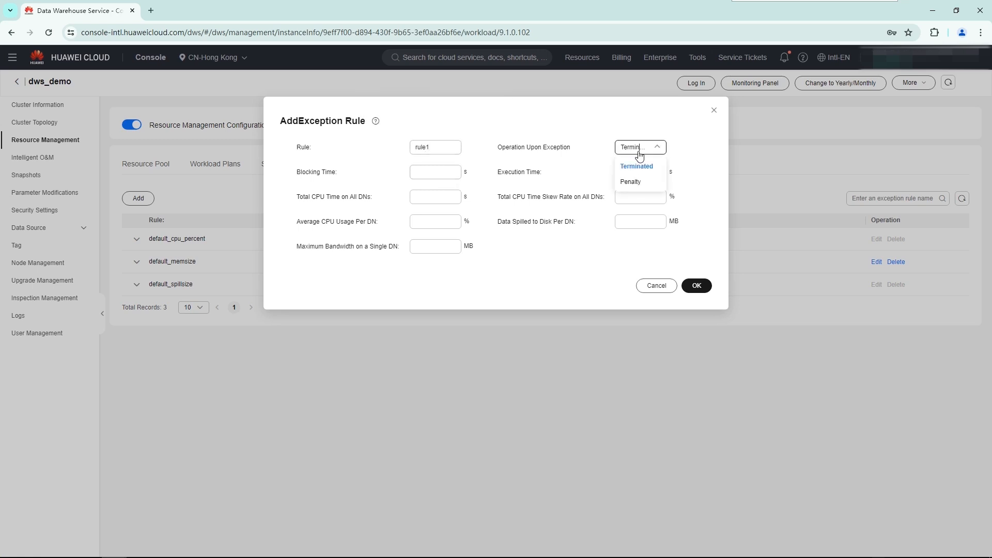
pyautogui.click(639, 166)
# - Save rule1 with 120 s blocking time, 240 s execution time, 50% average CPU usage per DN and 512 MB data spilled per DN
pyautogui.click(436, 173)
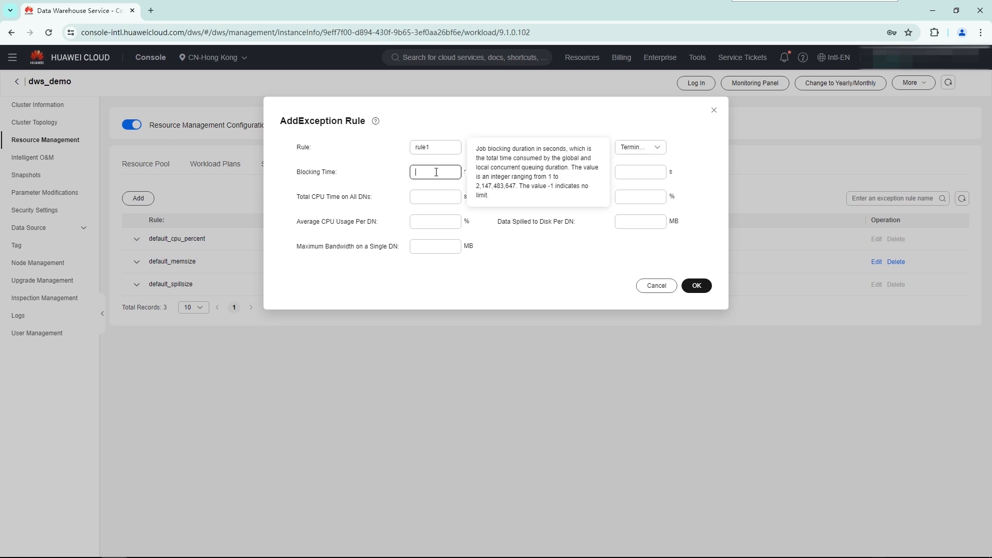
pyautogui.write('120')
pyautogui.click(640, 174)
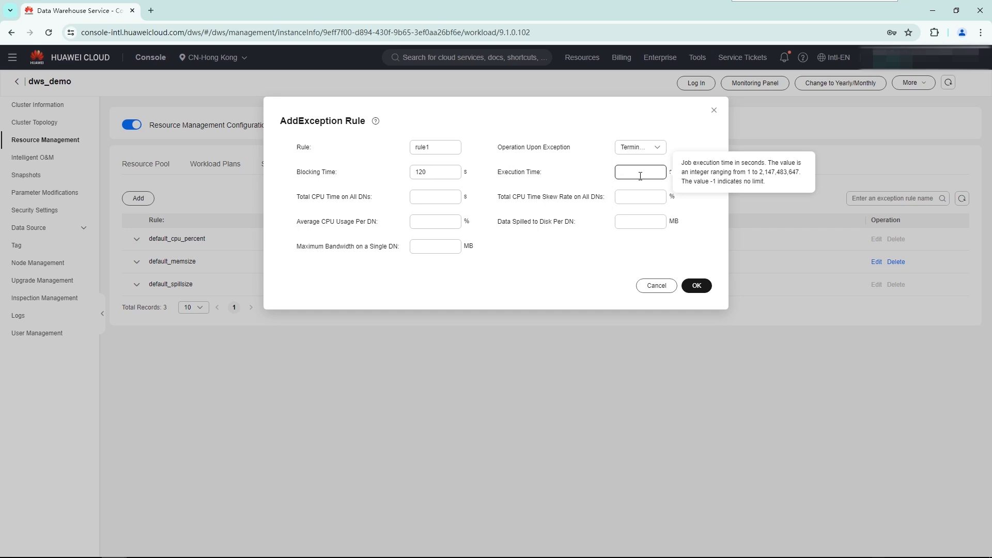
pyautogui.write('240')
pyautogui.click(448, 222)
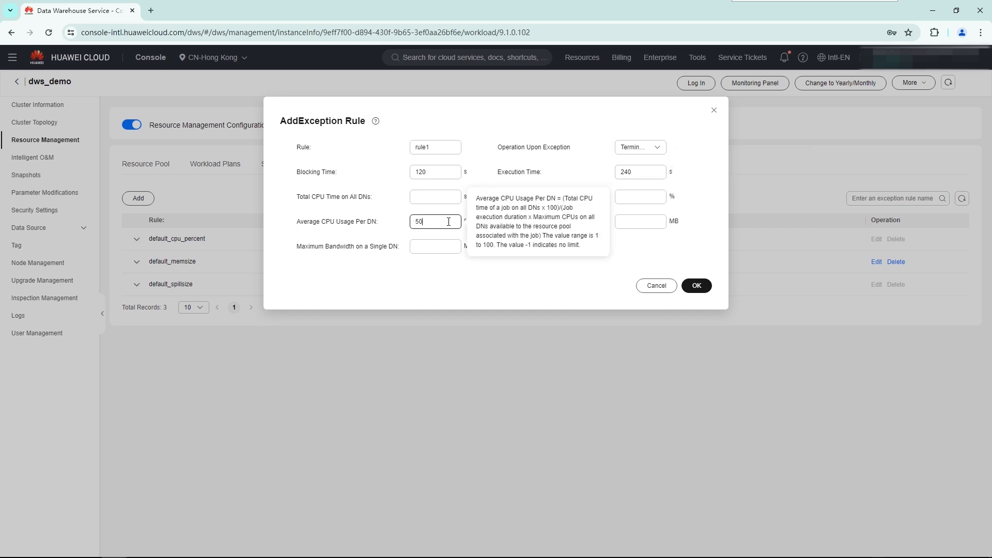
pyautogui.click(638, 223)
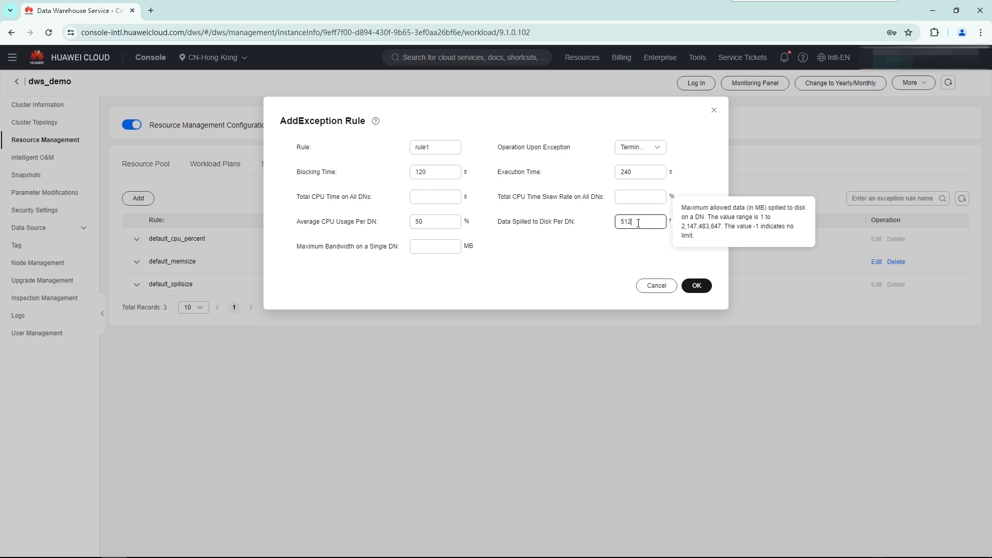
pyautogui.click(702, 293)
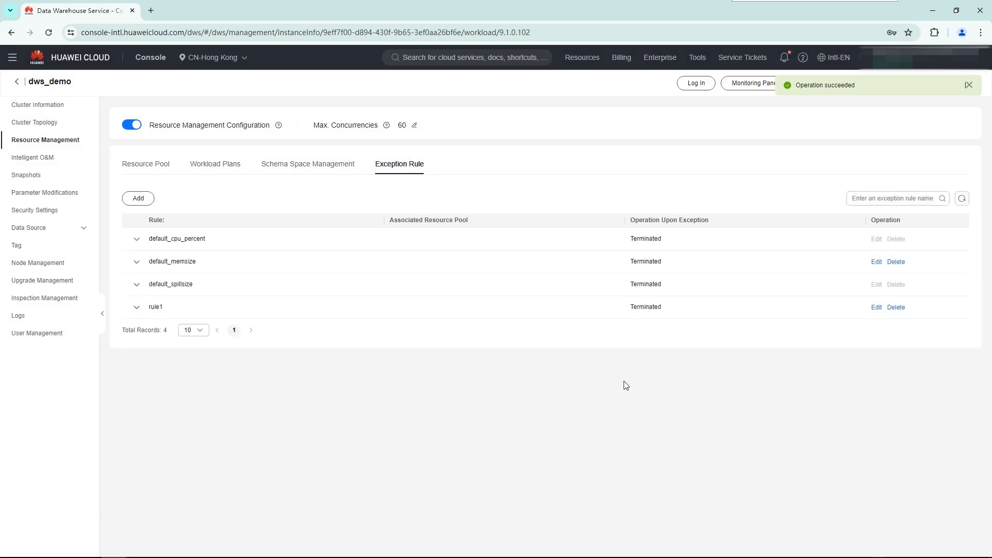
# - Start another exception rule named rule2, keeping Terminated as the operation upon exception
pyautogui.click(140, 198)
pyautogui.click(425, 149)
pyautogui.write('rule2')
pyautogui.click(429, 171)
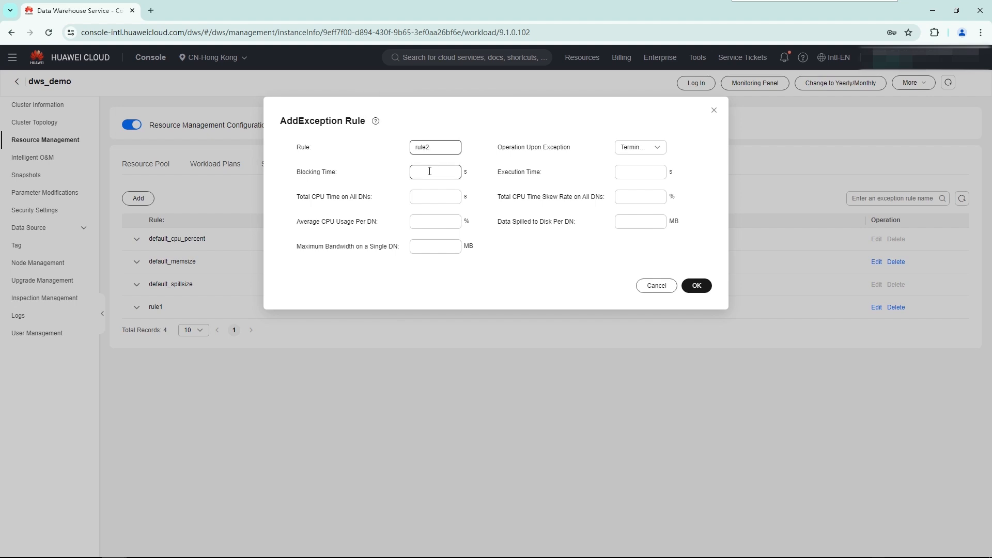
pyautogui.click(629, 149)
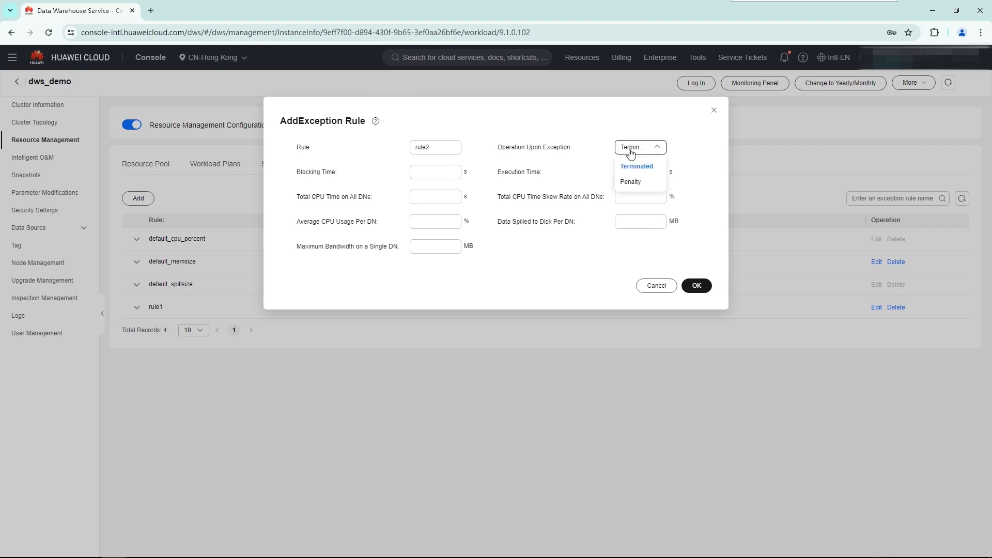
# - Save rule2 with 100 s blocking time, 300 s execution time, 50% average CPU usage per DN and 1024 MB data spilled per DN
pyautogui.click(439, 173)
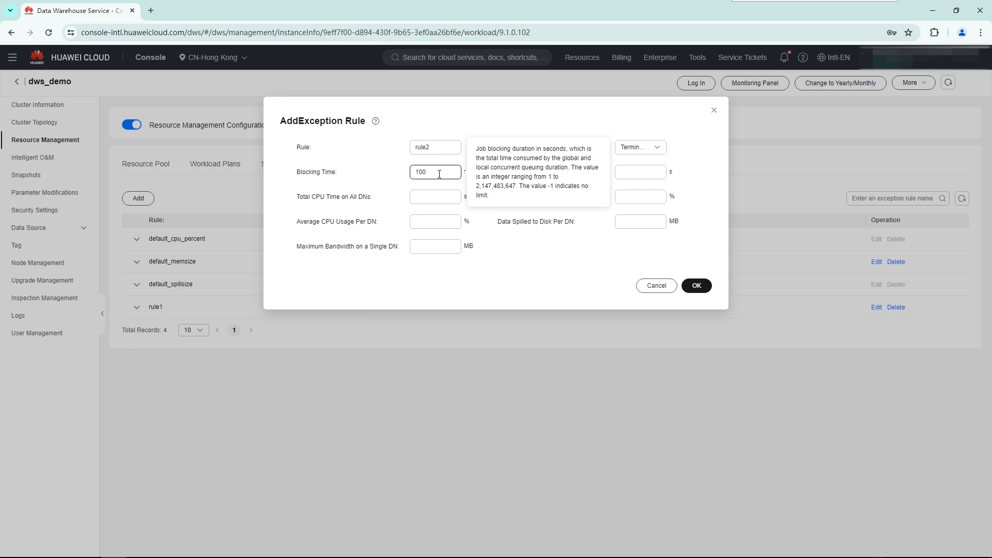
pyautogui.click(637, 174)
pyautogui.write('300')
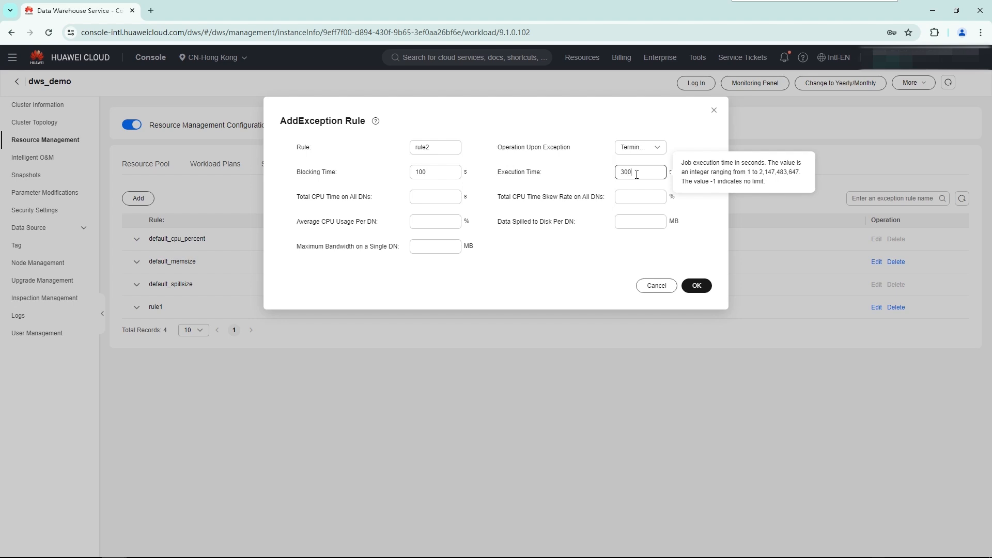
pyautogui.click(456, 223)
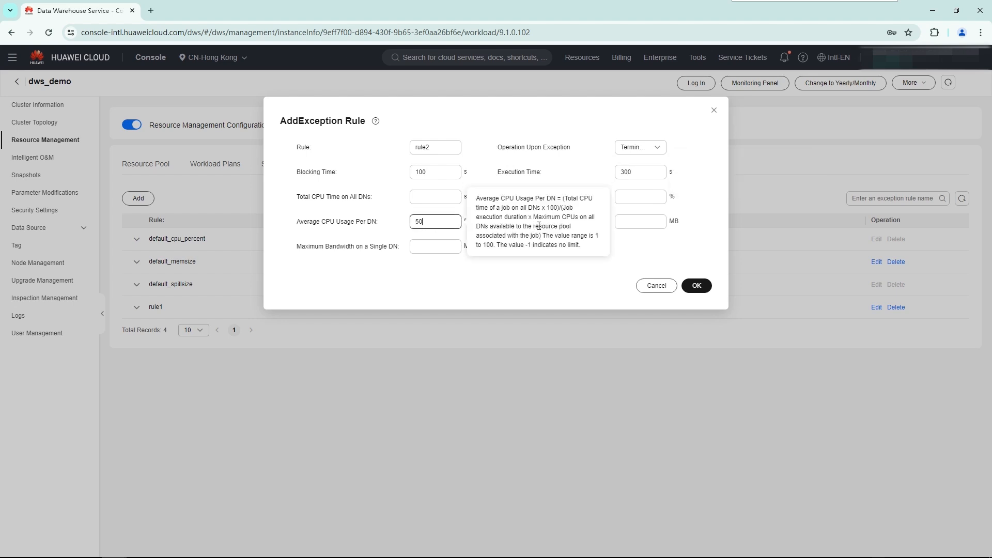
pyautogui.write('50')
pyautogui.click(658, 223)
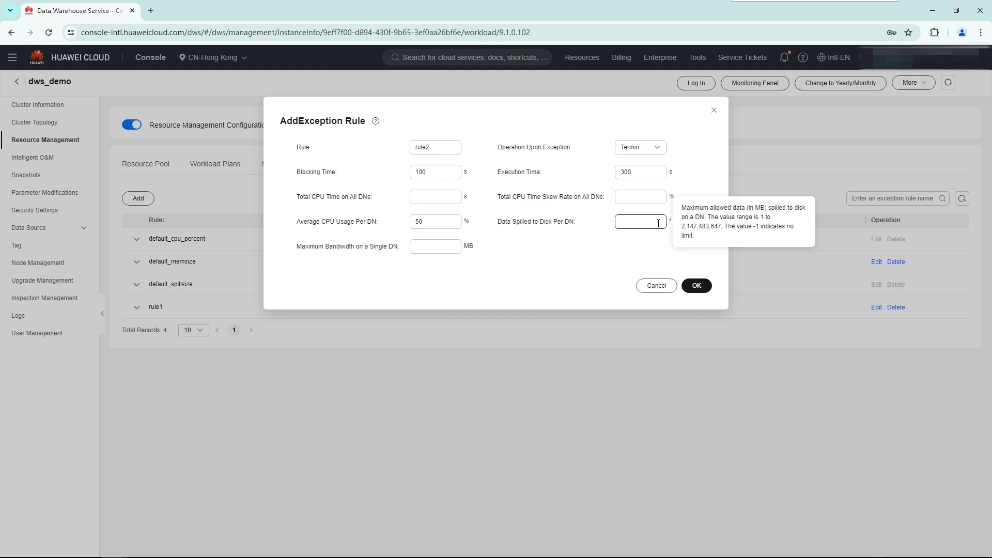
pyautogui.write('1024')
pyautogui.click(697, 286)
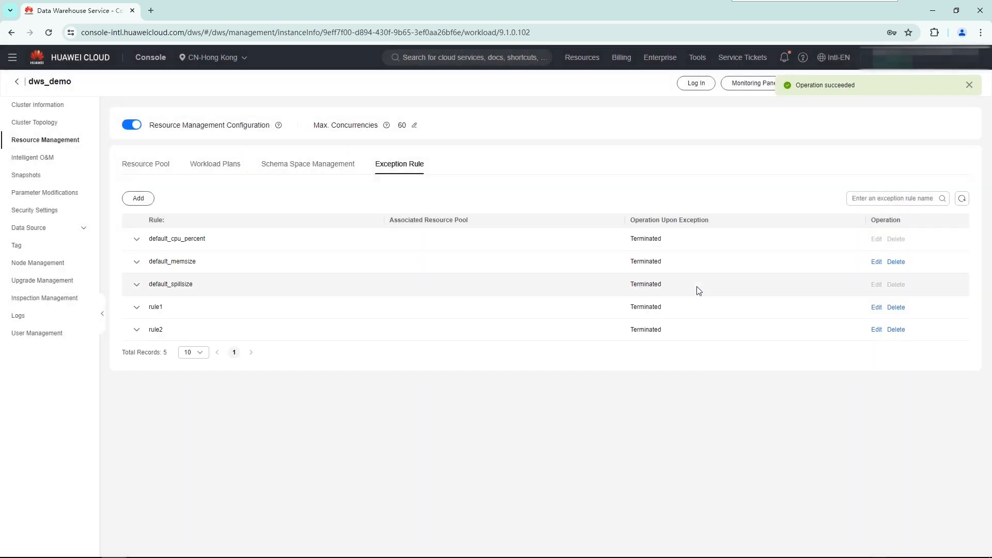
# - Associate the exception rule rule2 with the resource pool pool_2
pyautogui.click(146, 166)
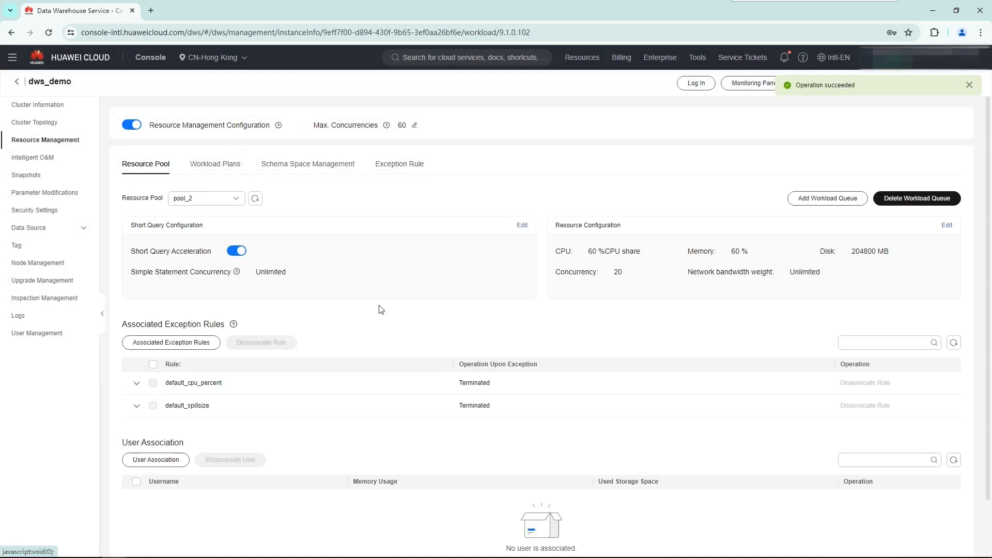
pyautogui.click(177, 344)
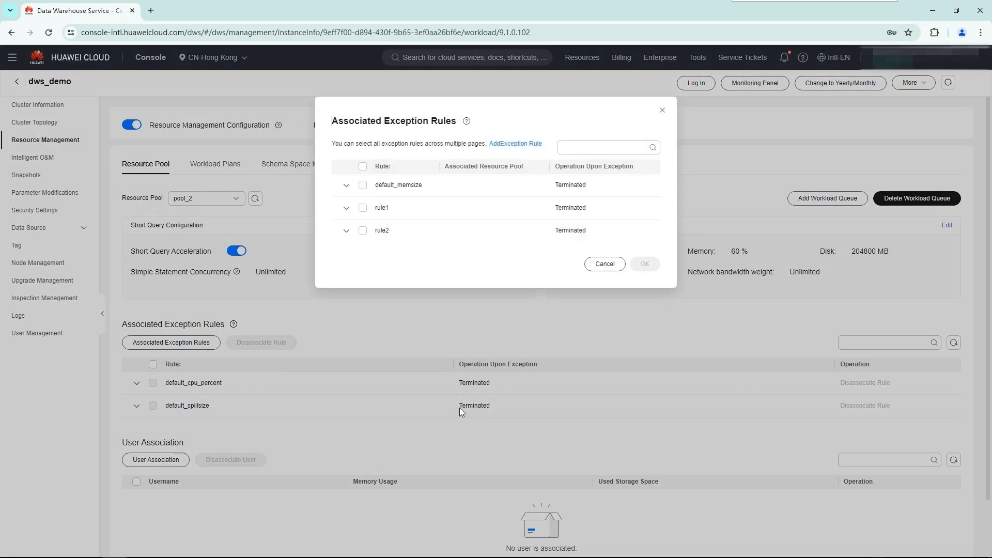
pyautogui.click(362, 231)
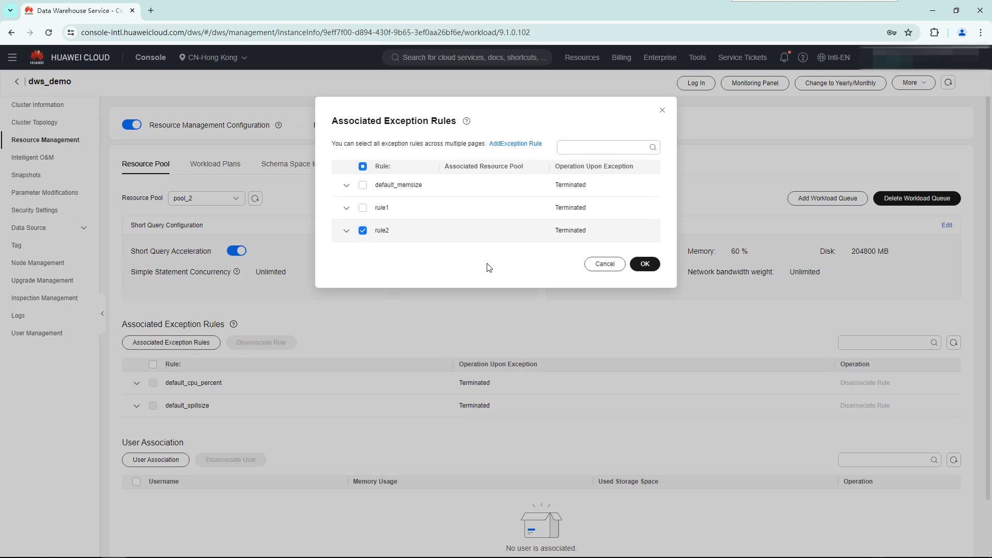
pyautogui.click(644, 264)
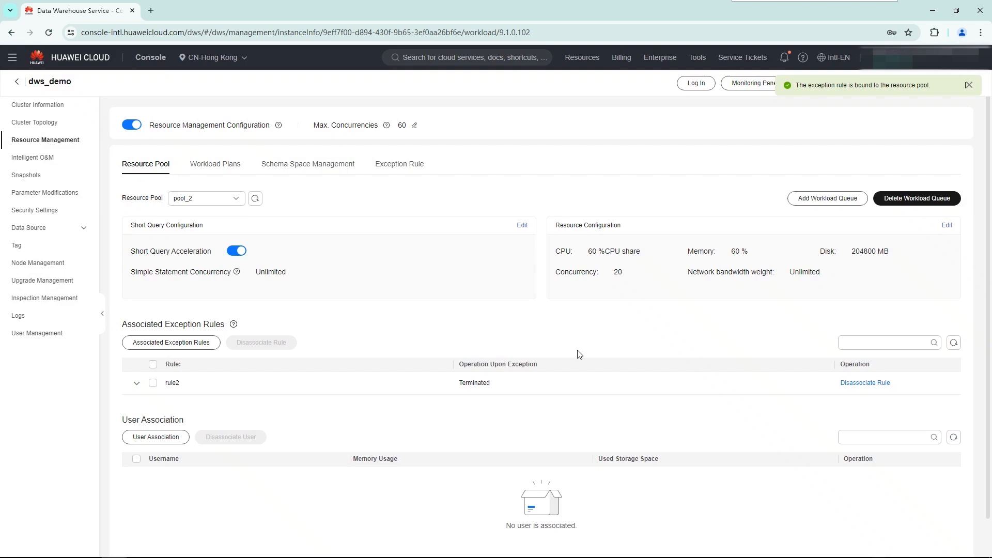
# - Switch to the resource pool pool_1 and associate the exception rule rule1 with it
pyautogui.click(191, 200)
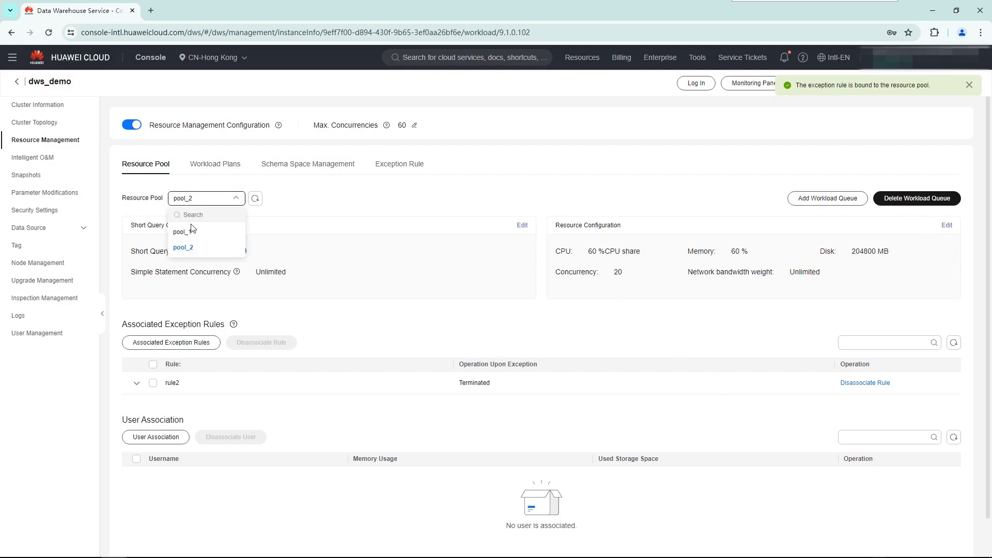
pyautogui.click(188, 232)
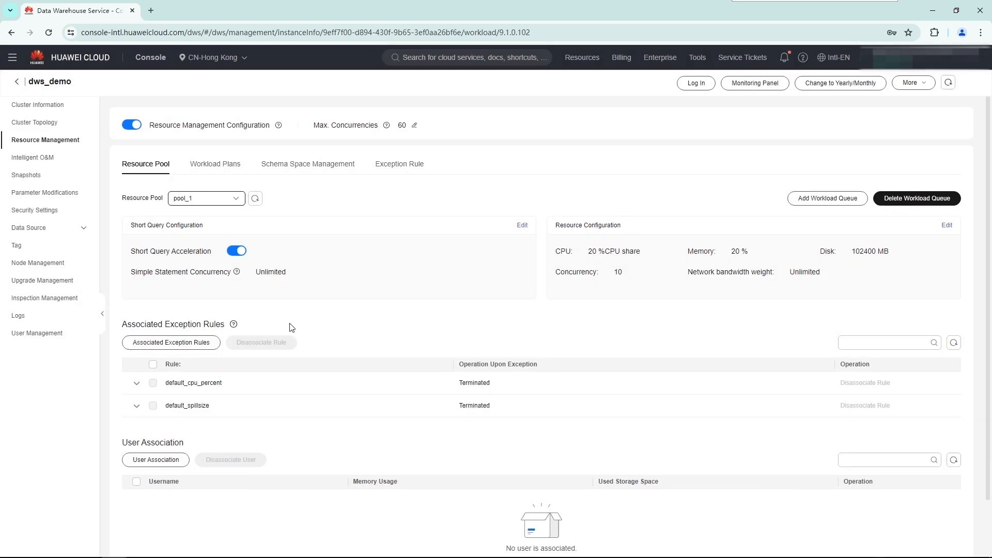
pyautogui.click(189, 343)
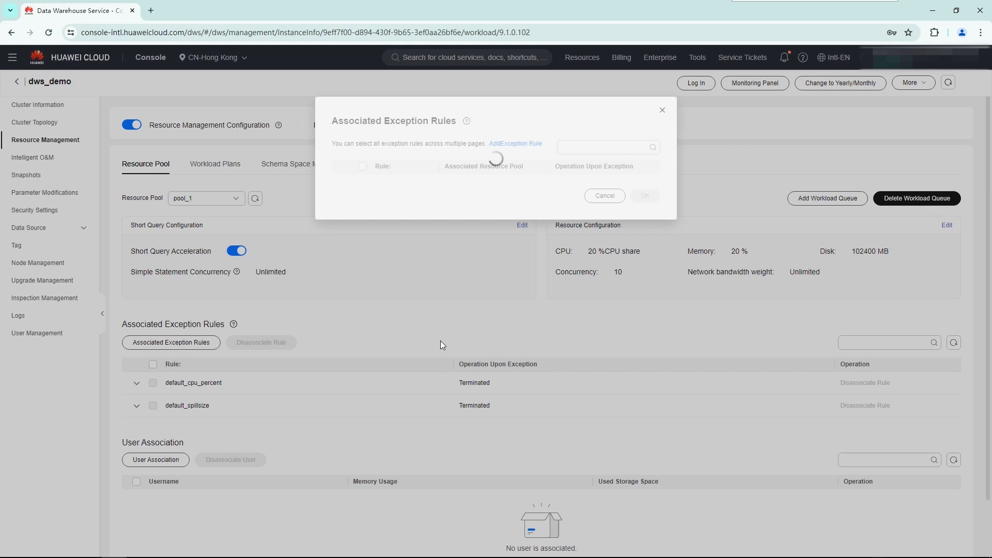
pyautogui.click(363, 207)
pyautogui.click(641, 266)
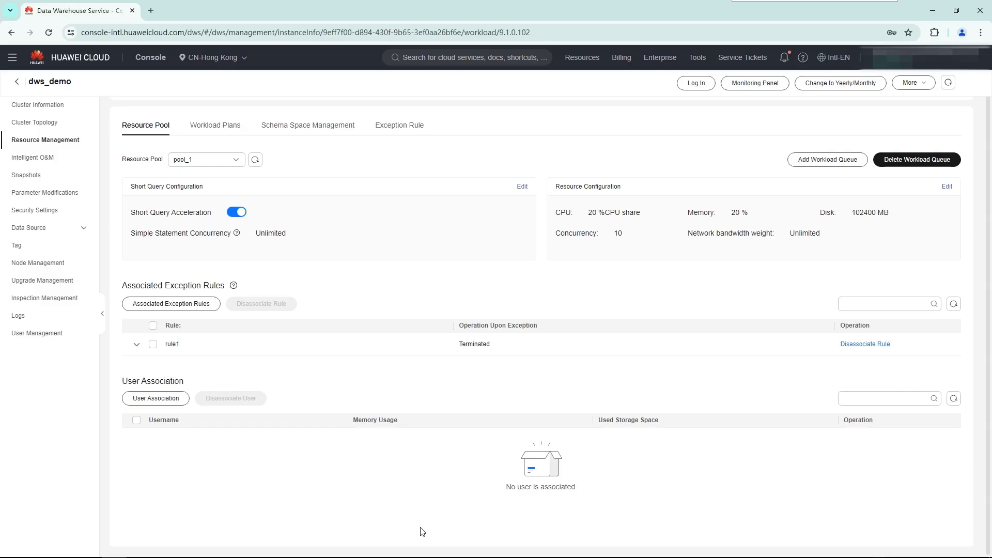
# - Associate the database user report_user with the resource pool pool_1
pyautogui.click(157, 400)
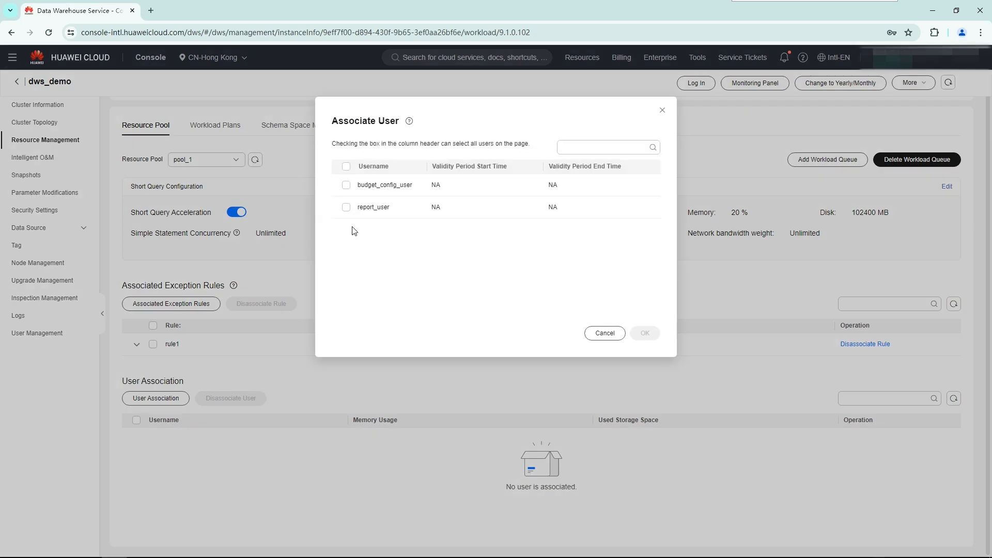
pyautogui.click(346, 207)
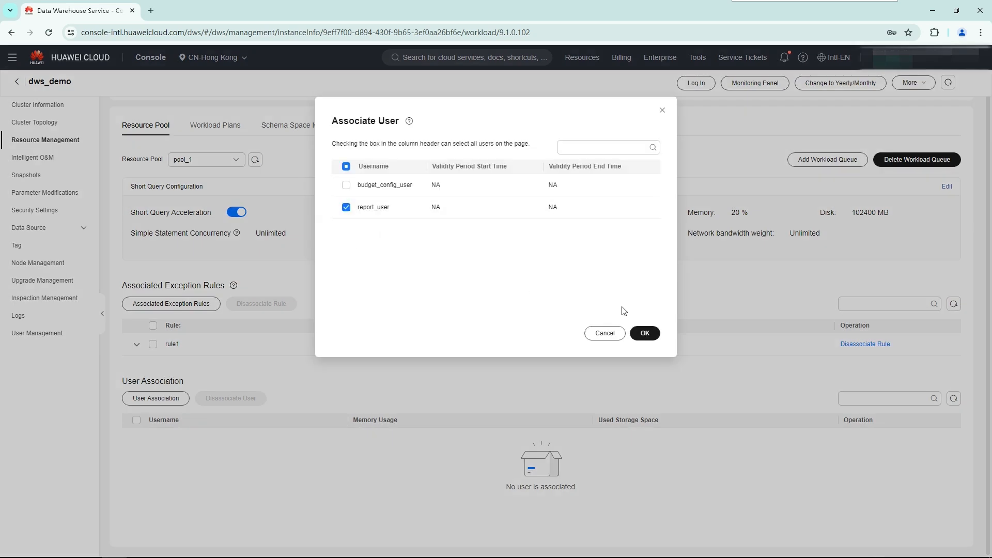
pyautogui.click(645, 332)
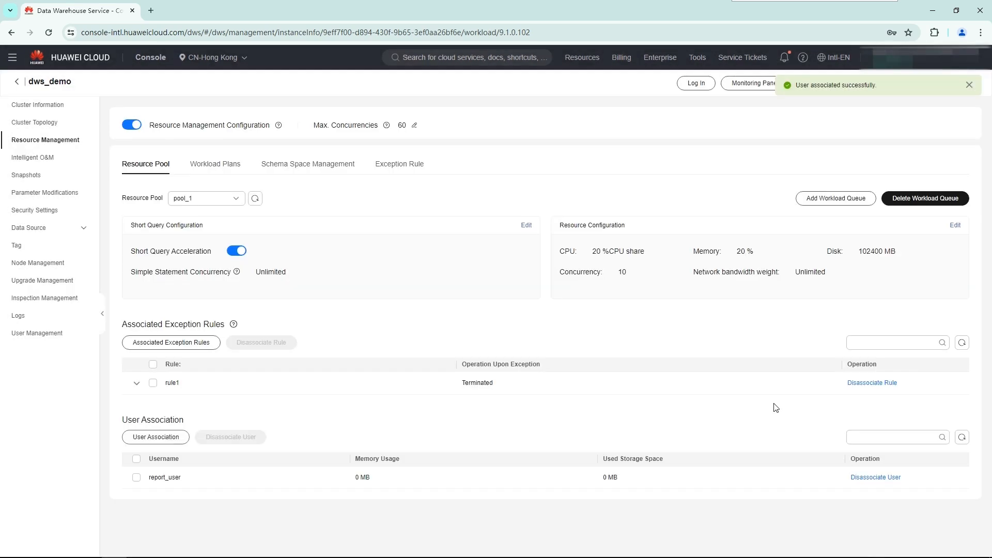
# - Switch to the resource pool pool_2 and associate the database user budget_config_user with it
pyautogui.click(218, 198)
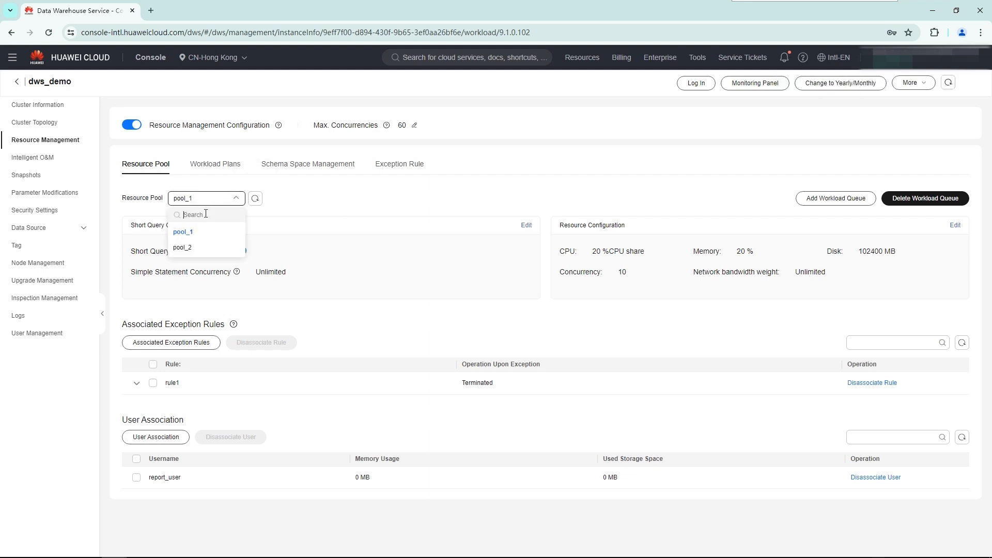
pyautogui.click(194, 256)
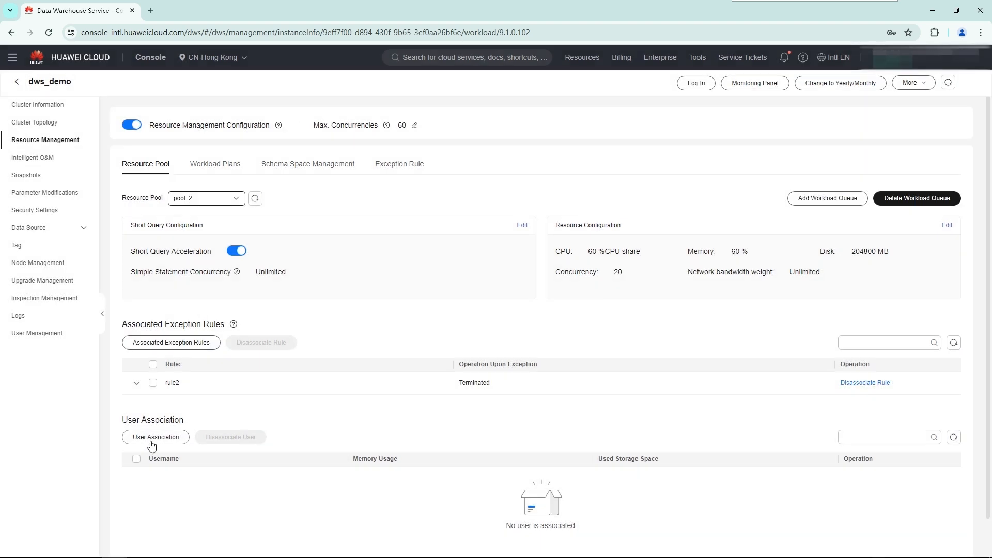
pyautogui.click(151, 438)
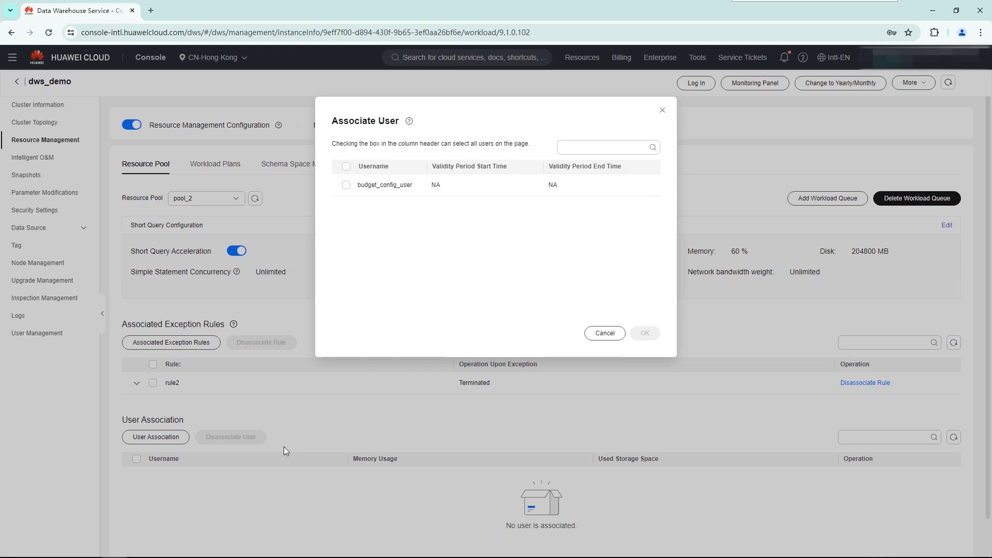
pyautogui.click(345, 185)
pyautogui.click(645, 336)
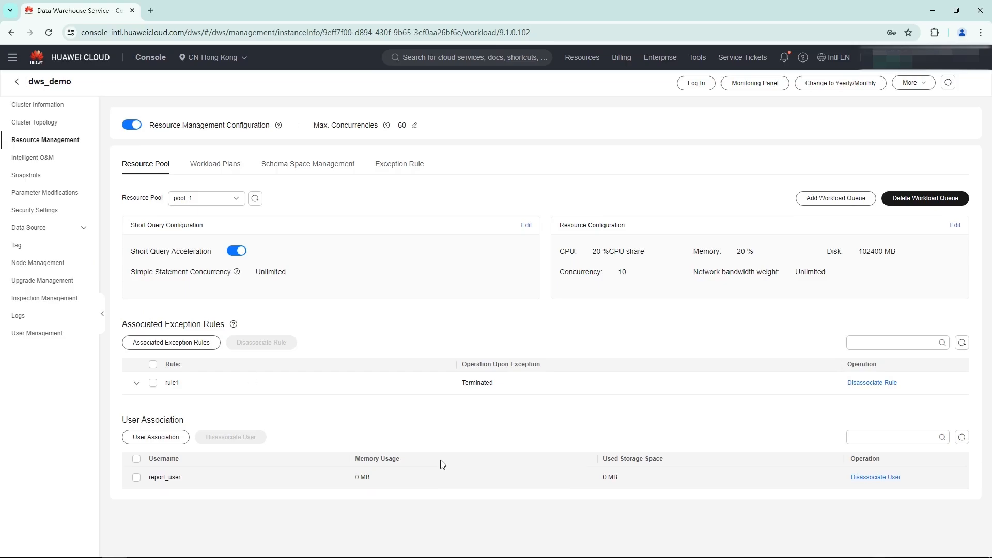
# - Return to the cluster list and log in to dws_demo as report_user through the test2 data source, testing the connection first
pyautogui.click(17, 84)
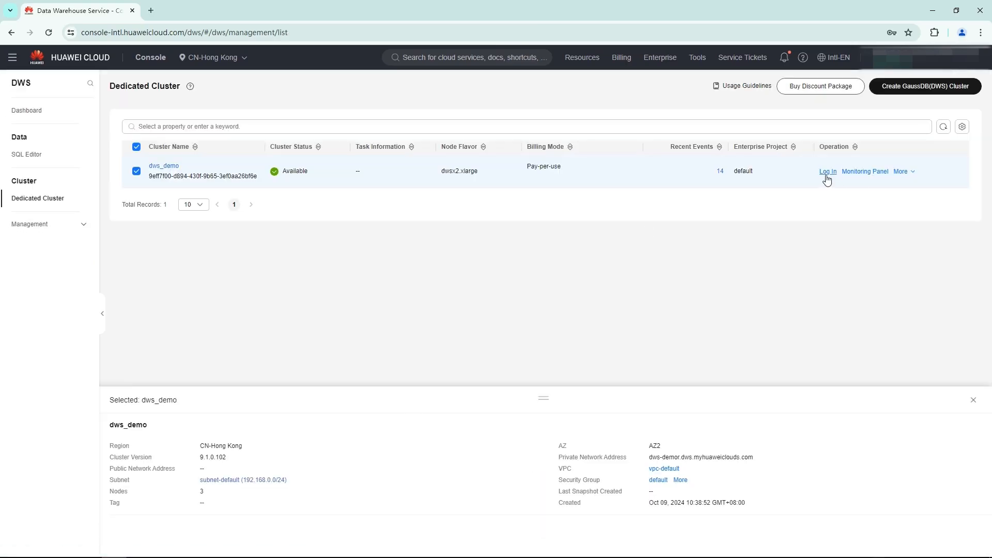
pyautogui.click(825, 173)
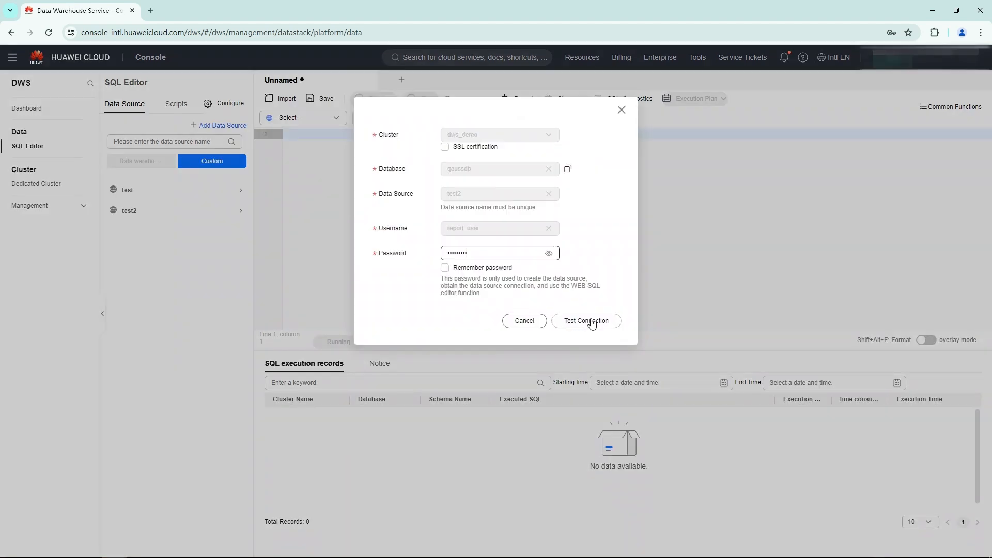
pyautogui.click(586, 319)
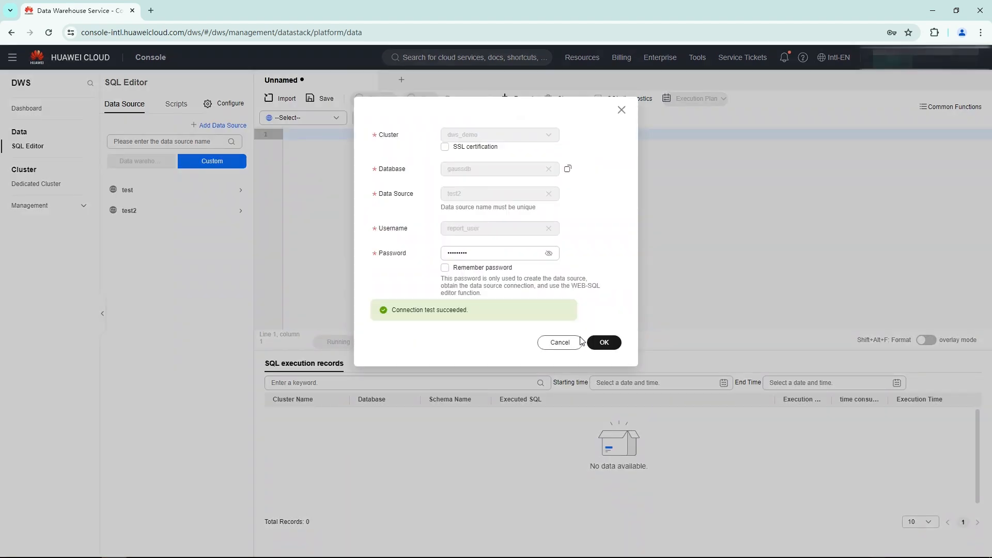
pyautogui.click(604, 342)
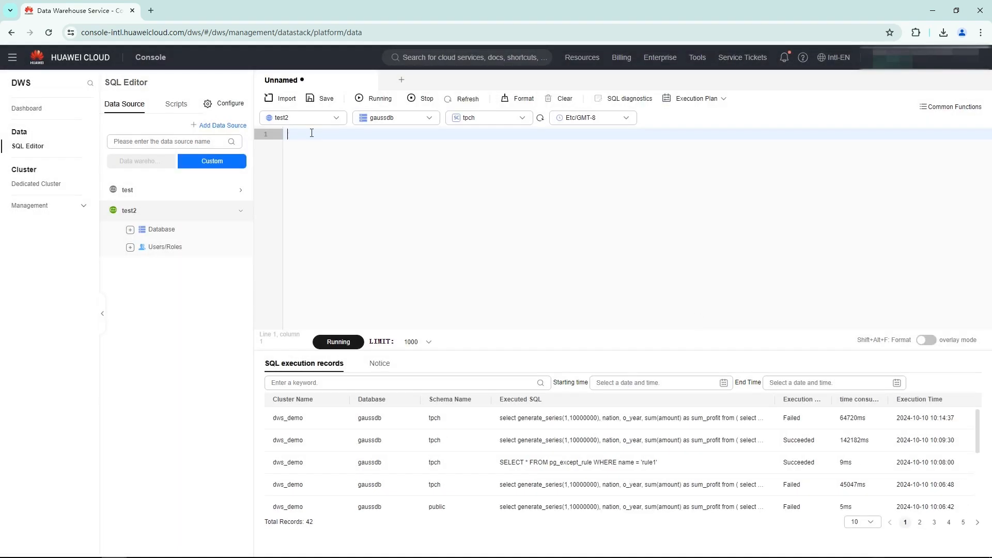
# - Query report_user's resource pool with SELECT usename,respool FROM pg_user WHERE usename = 'report_user'; and check the respool value
pyautogui.write("SELECT usename,respool FROM pg_user WHERE usename = 'report_user';")
pyautogui.click(339, 341)
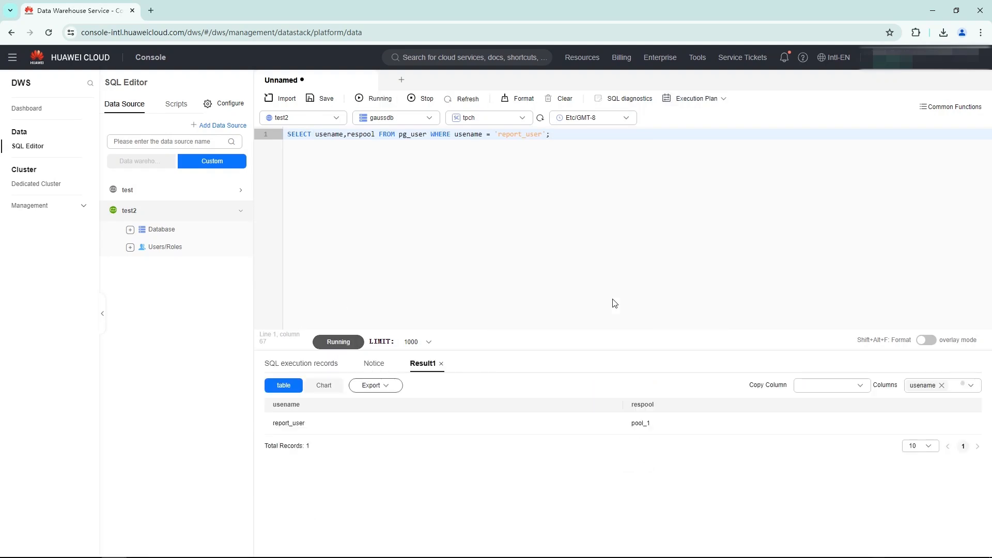
pyautogui.doubleClick(637, 424)
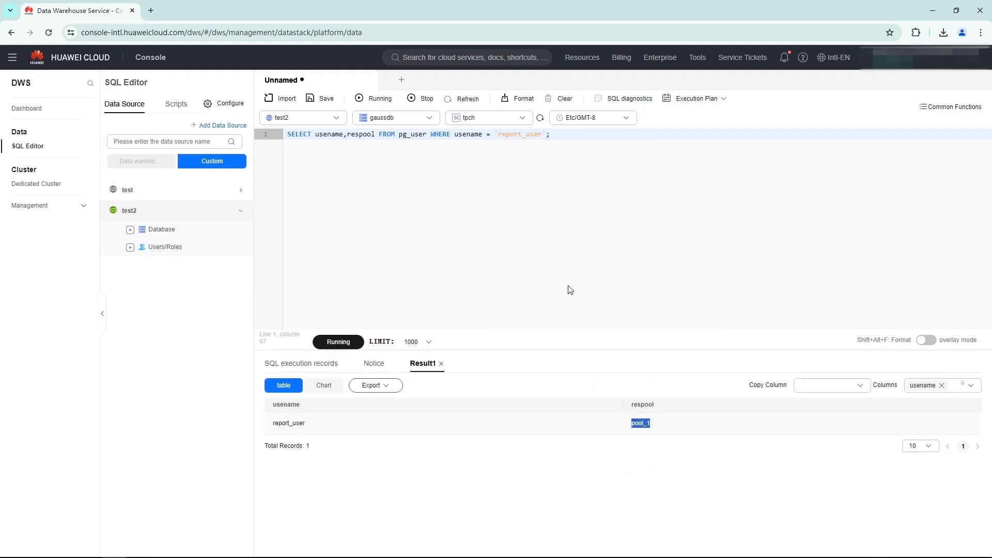
# - Replace the query with SELECT except_rule FROM pg_resource_pool WHERE respool_name='pool_1'; and run it to check the pool's exception rule
pyautogui.click(561, 98)
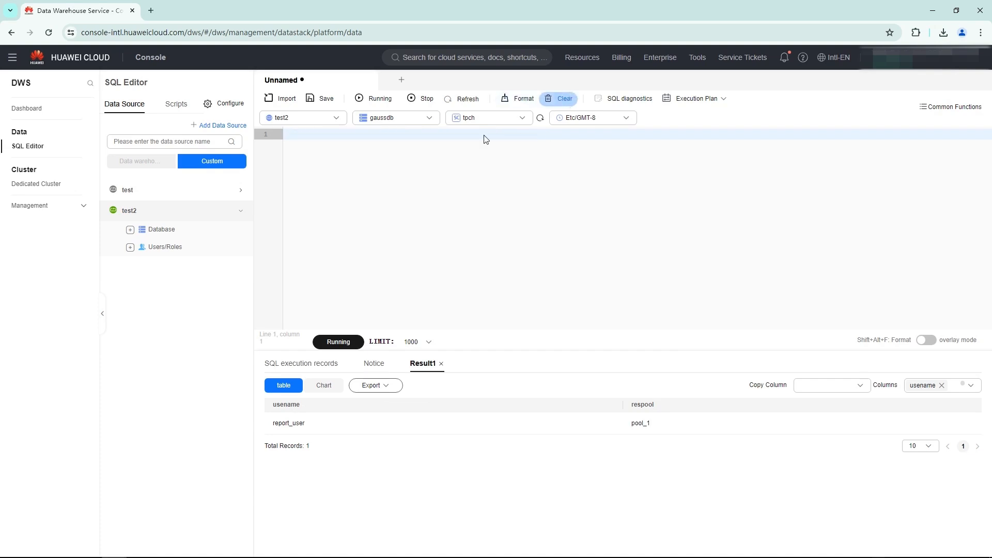
pyautogui.write("SELECT except_rule FROM pg_resource_pool WHERE respool_name='pool_1';")
pyautogui.click(338, 342)
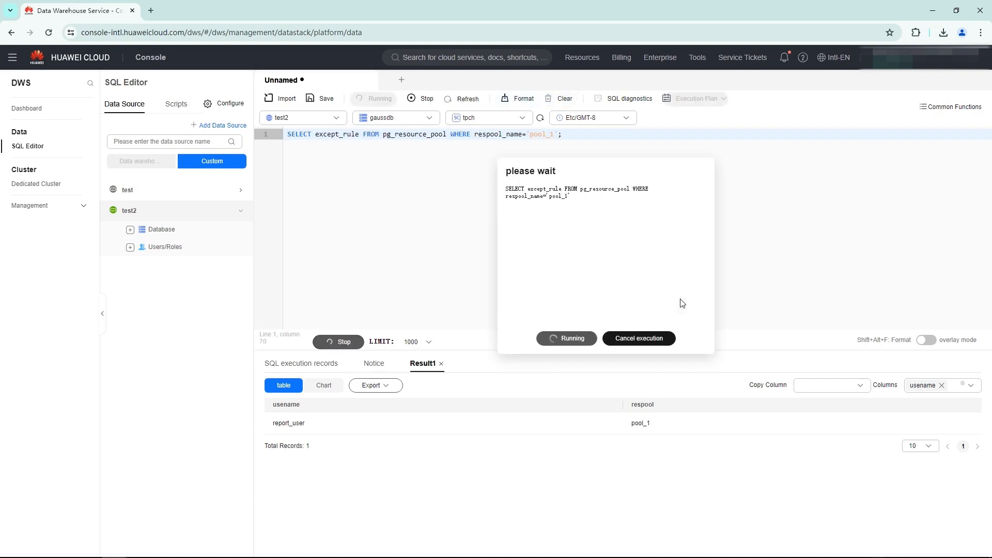
pyautogui.moveTo(294, 425); pyautogui.dragTo(273, 429)
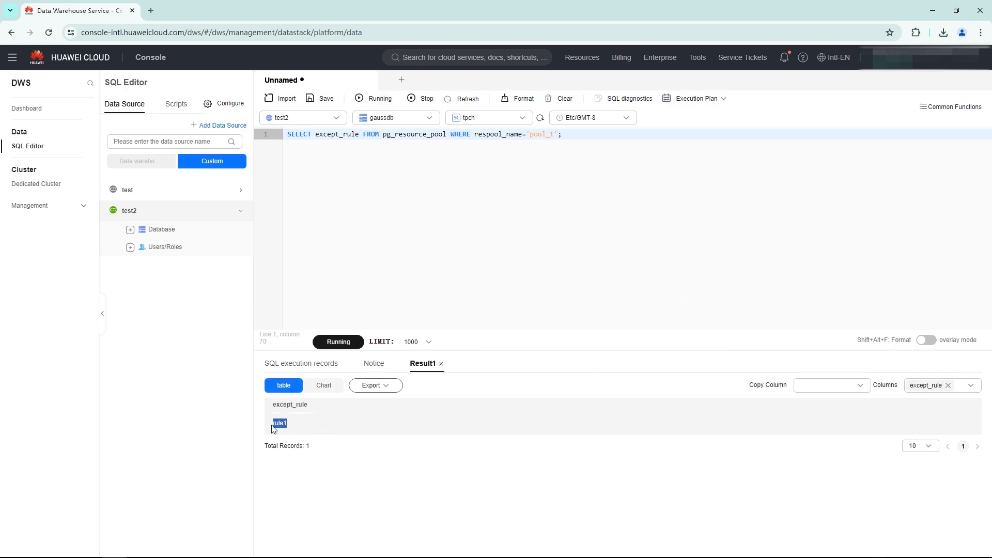
# - Replace the query with SELECT * FROM pg_except_rule WHERE name = 'rule1'; and run it to view the rule's thresholds
pyautogui.click(565, 99)
pyautogui.click(306, 139)
pyautogui.write("SELECT * FROM pg_except_rule WHERE name = 'rule1';")
pyautogui.click(338, 342)
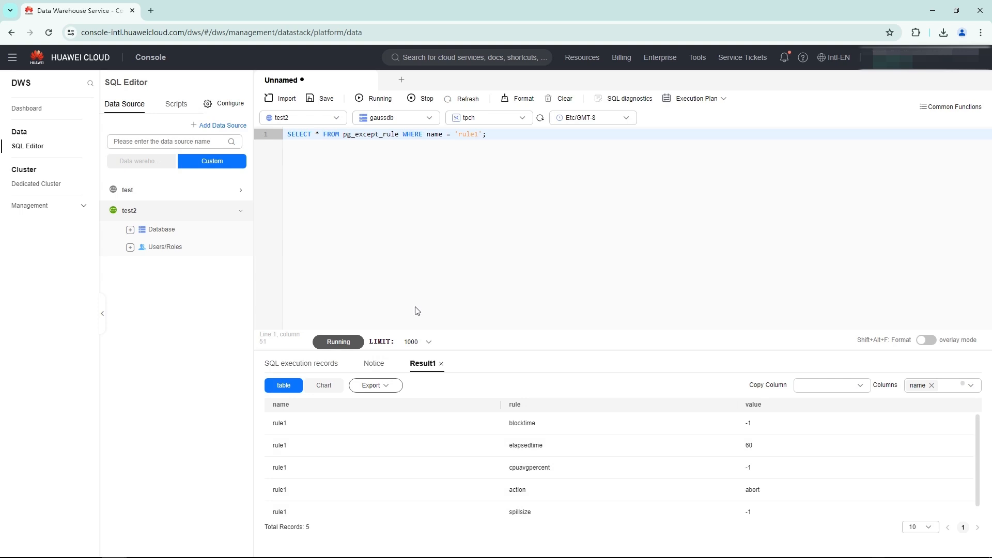
# - Replace the query with the generate_series(1,10000000) profit query by nation and o_year for parts like '%green%', run it and examine its result information
pyautogui.hotkey('ctrl', 'a')
pyautogui.press('BackSpace')
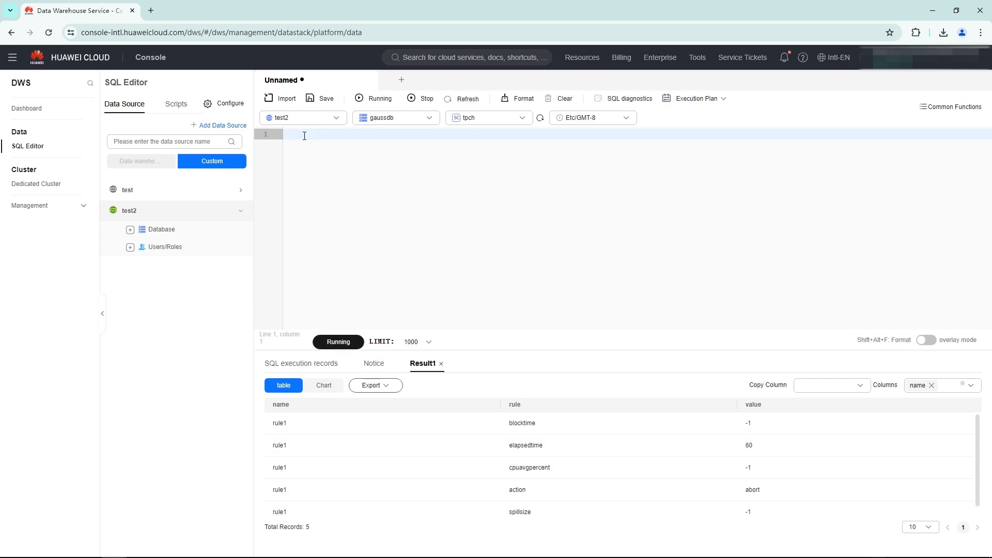
pyautogui.hotkey('ctrl', 'v')
pyautogui.scroll(3, 440, 208)
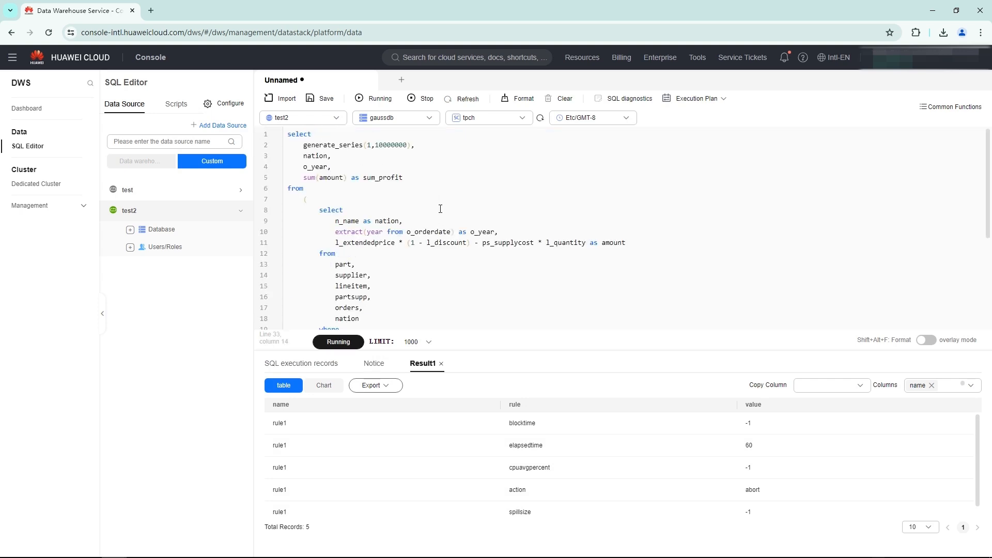
pyautogui.scroll(-3, 440, 209)
pyautogui.click(339, 341)
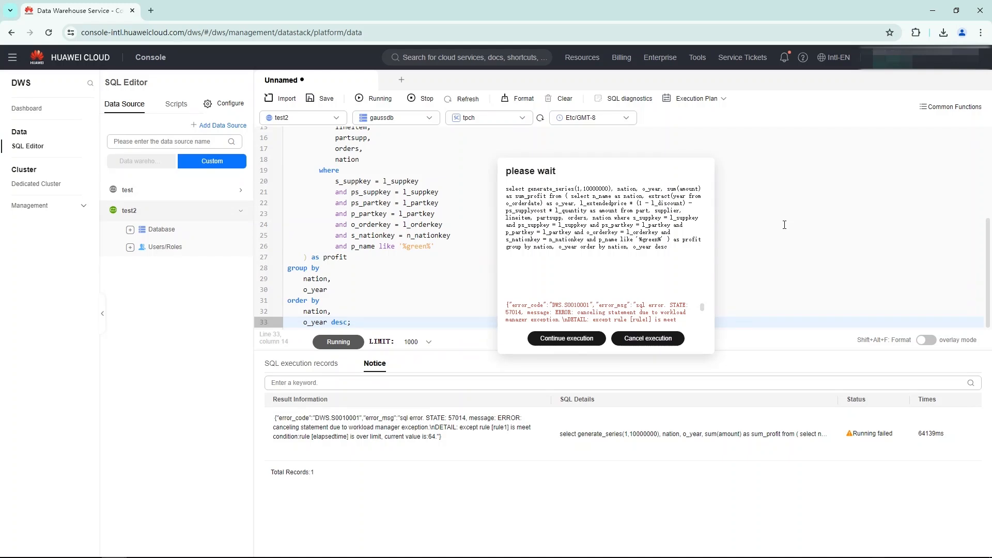
pyautogui.moveTo(278, 418); pyautogui.dragTo(457, 442)
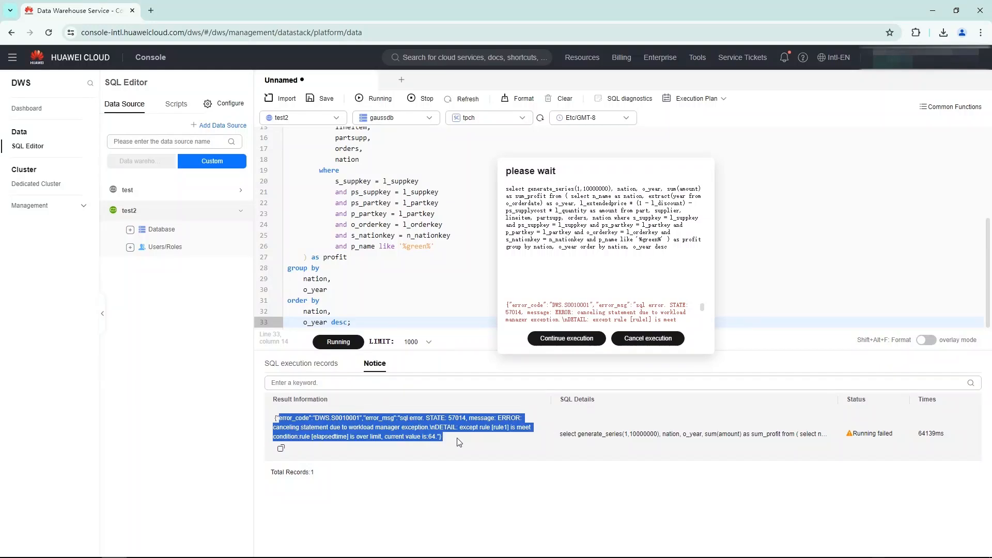
pyautogui.click(447, 463)
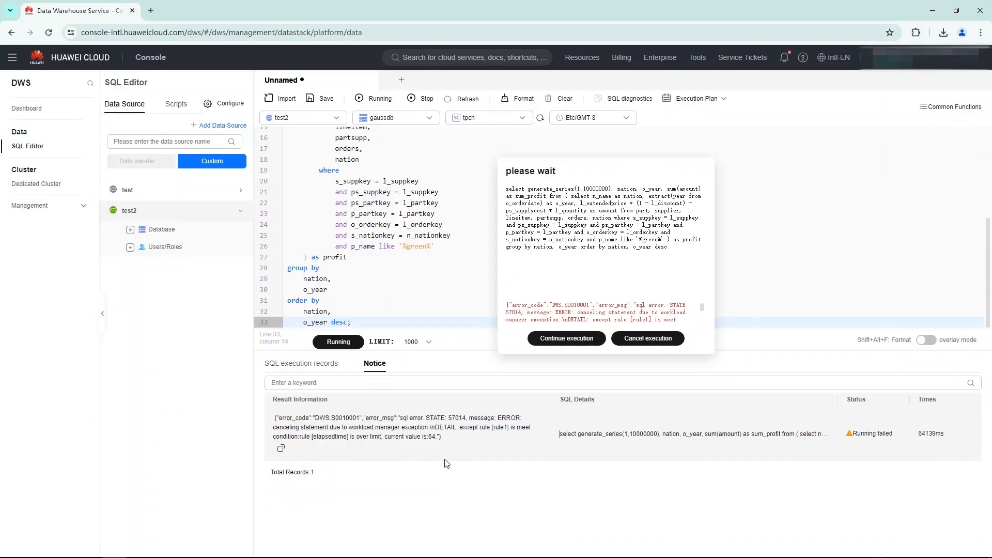